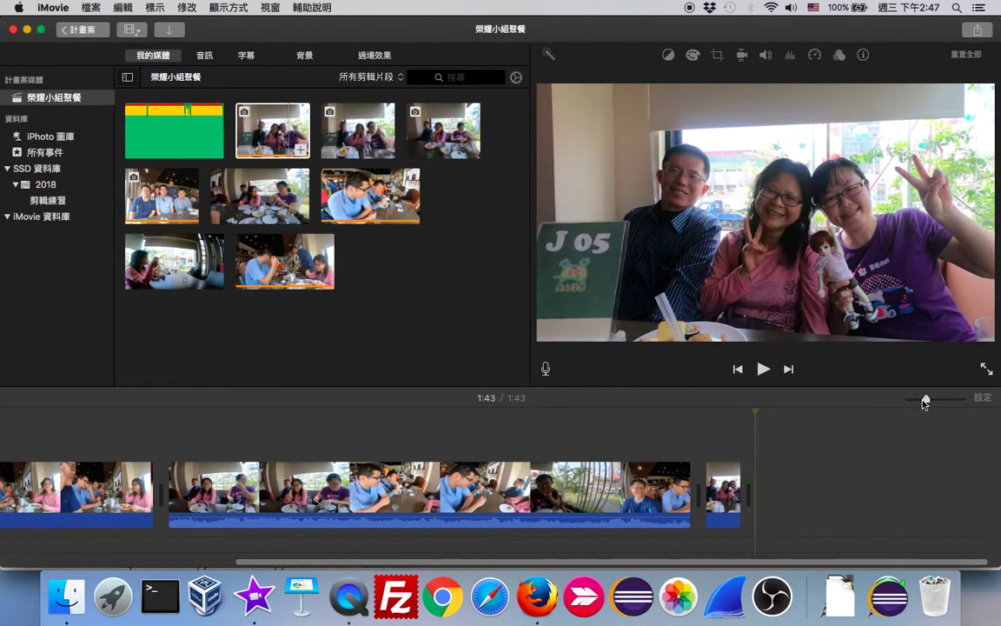
- Preview the 佈告欄 and 剪貼簿 themes in the project settings and apply 佈告欄 as the project theme
{"action": "left_click_drag", "start_coordinate": [923, 400], "coordinate": [916, 400]}
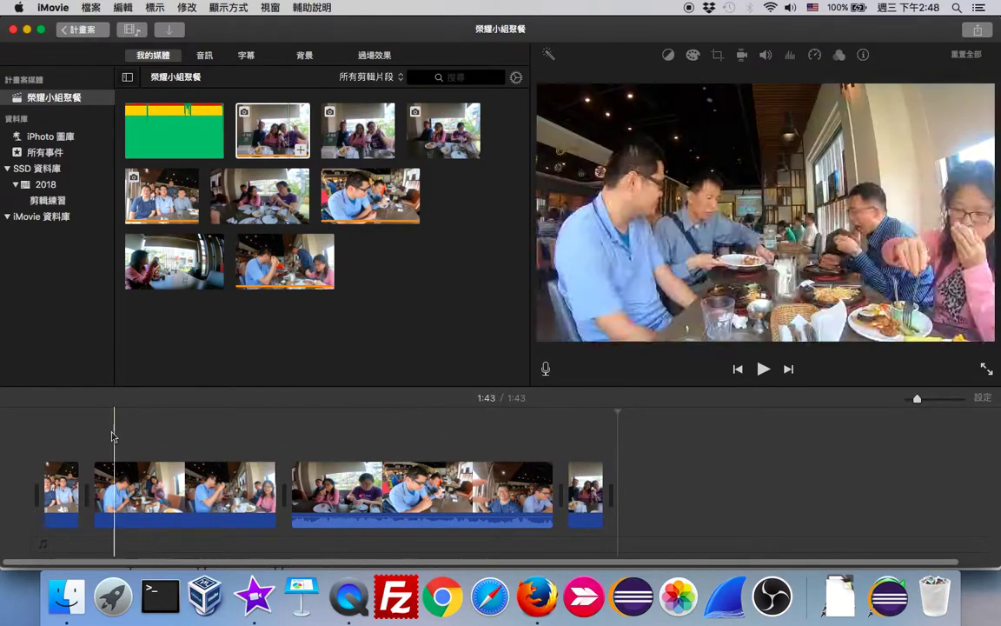
{"action": "left_click", "coordinate": [983, 398]}
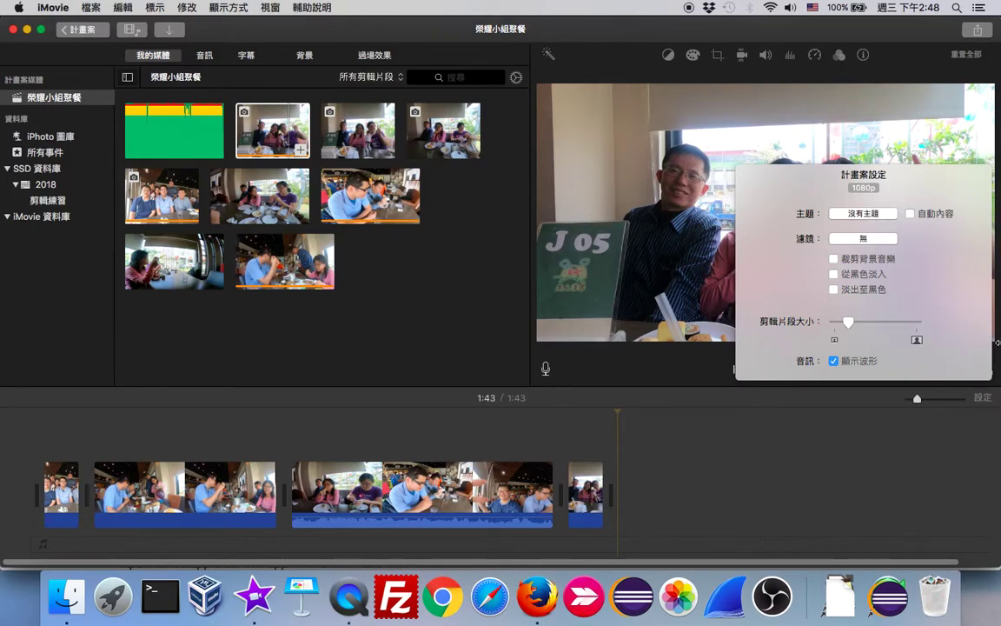
{"action": "left_click", "coordinate": [863, 213]}
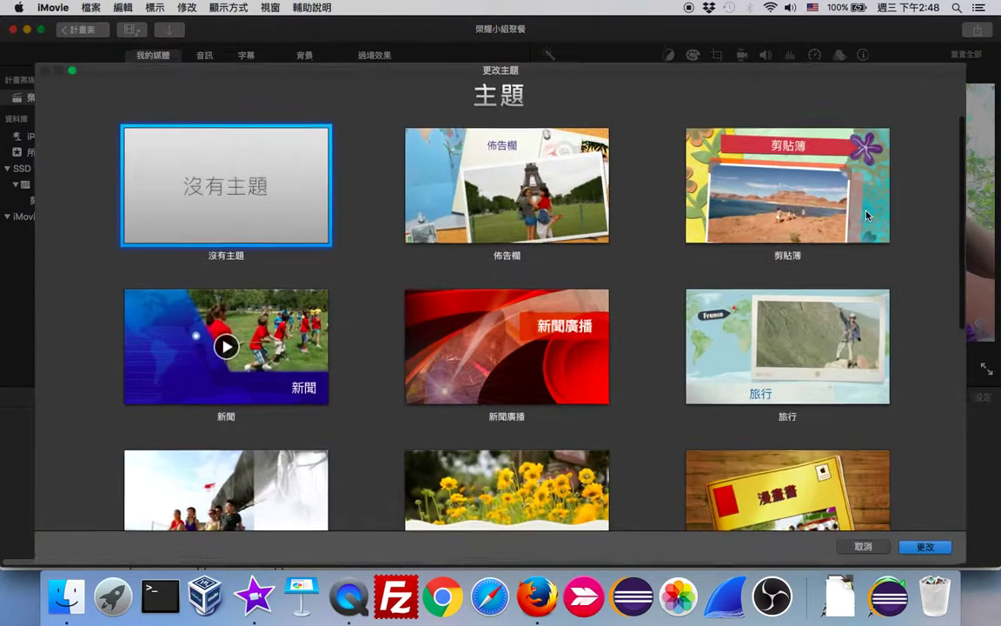
{"action": "scroll", "coordinate": [666, 200], "scroll_direction": "down", "scroll_amount": 8}
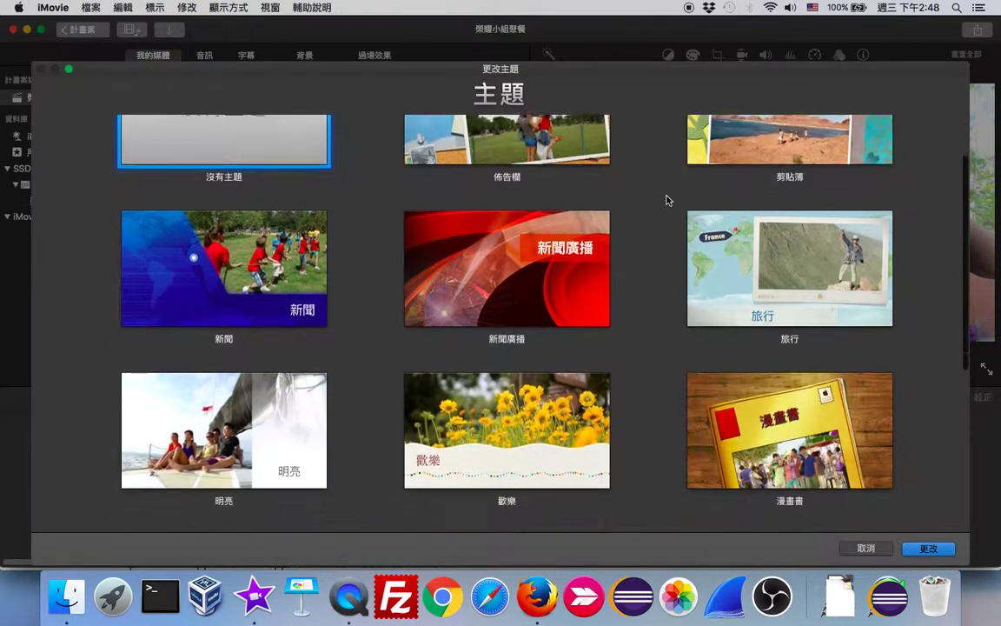
{"action": "scroll", "coordinate": [666, 200], "scroll_direction": "up", "scroll_amount": 8}
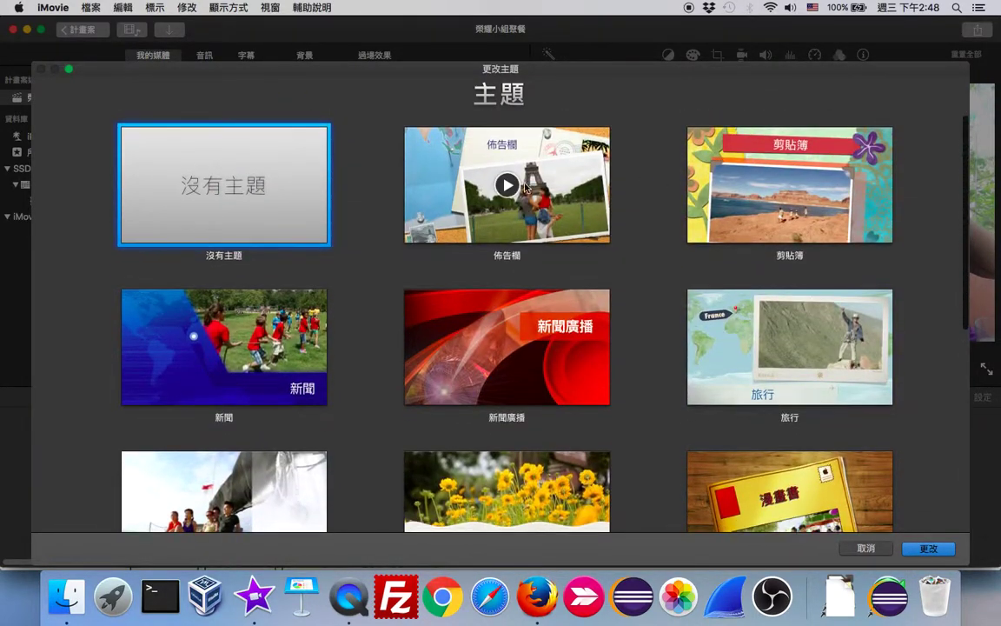
{"action": "left_click", "coordinate": [507, 185]}
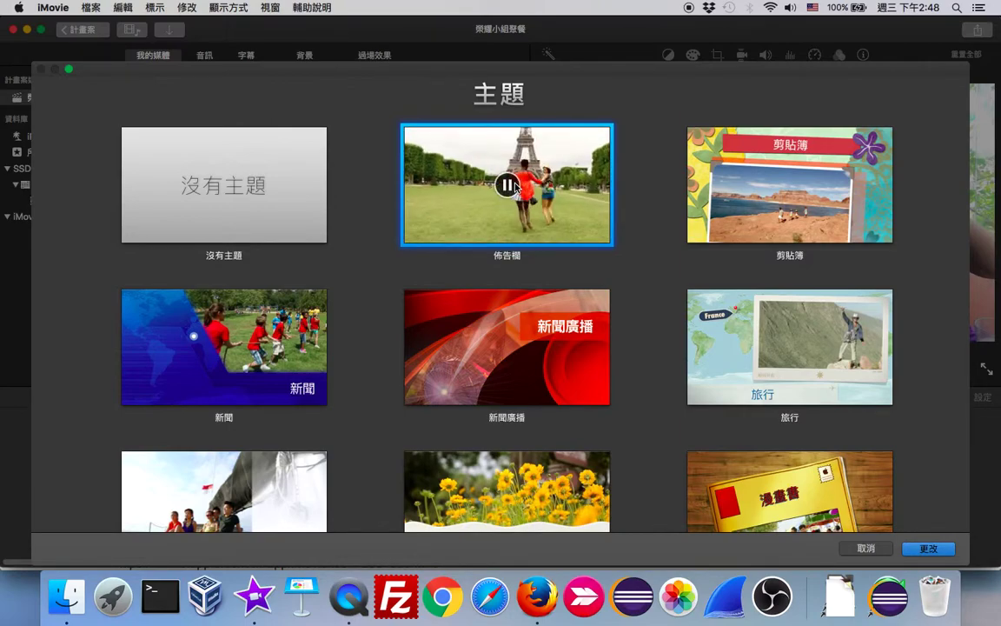
{"action": "left_click", "coordinate": [509, 185]}
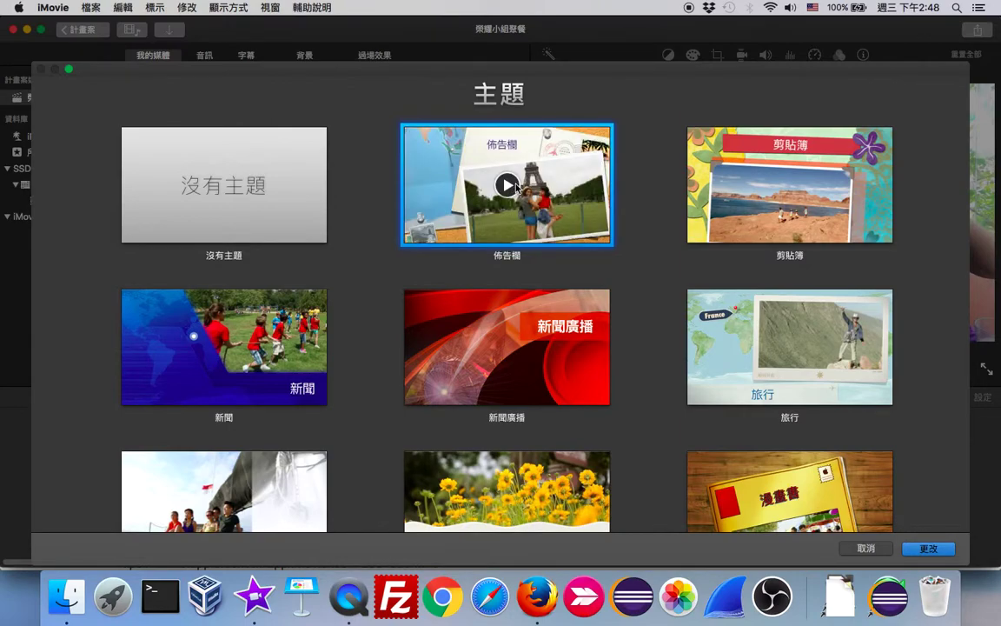
{"action": "left_click", "coordinate": [792, 186]}
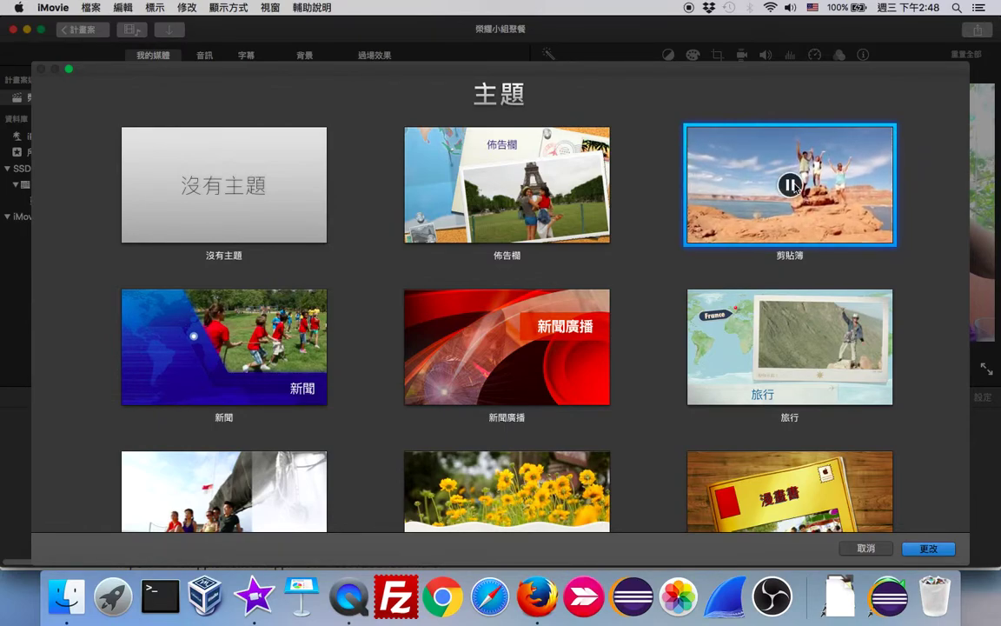
{"action": "left_click", "coordinate": [507, 186]}
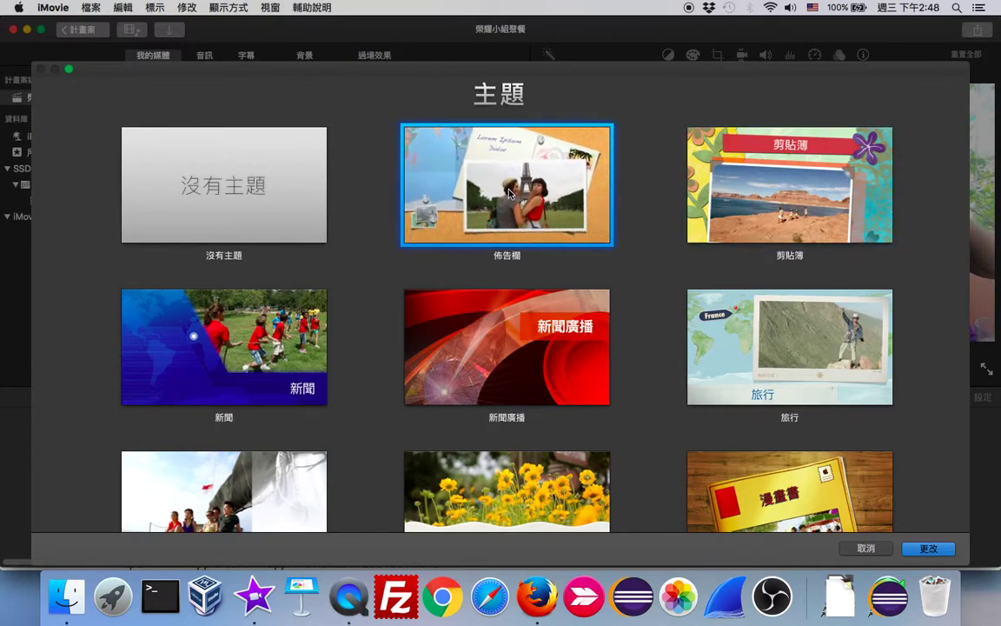
{"action": "left_click", "coordinate": [928, 550]}
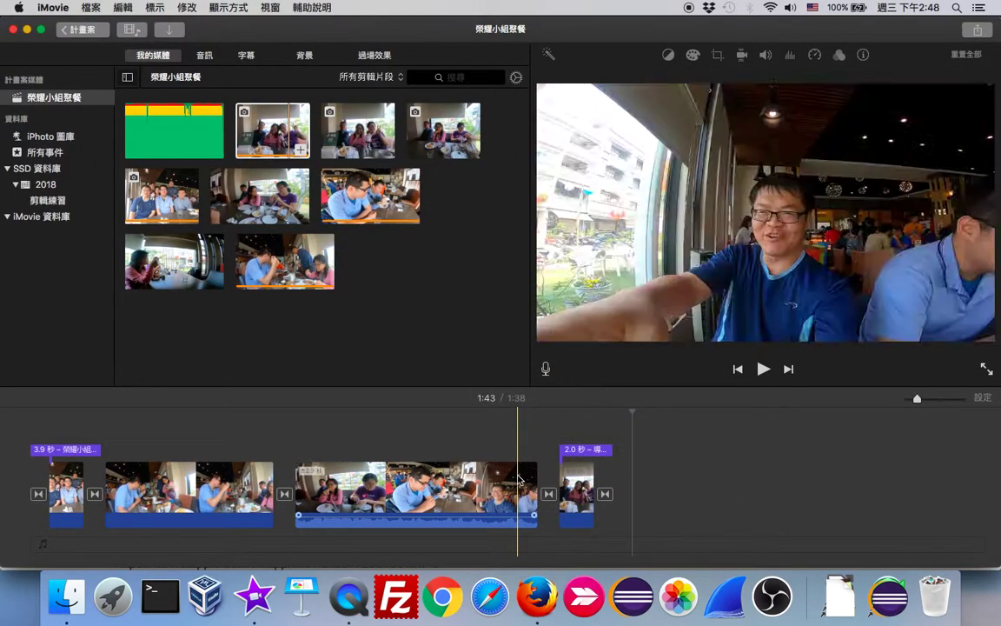
- Play the project from the beginning to check the themed opening title and first transition
{"action": "left_click", "coordinate": [58, 461]}
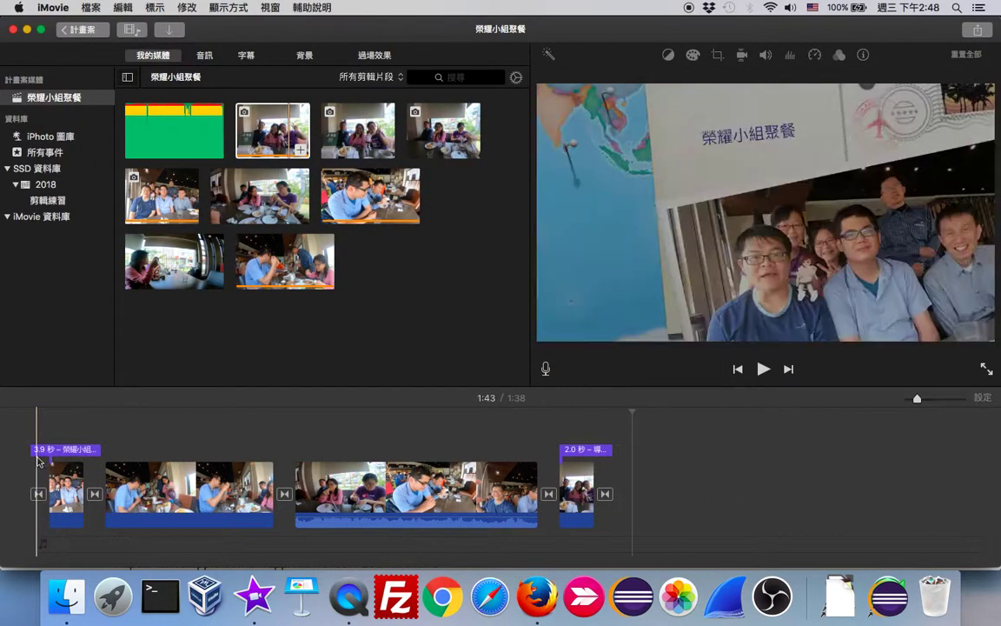
{"action": "left_click", "coordinate": [31, 432]}
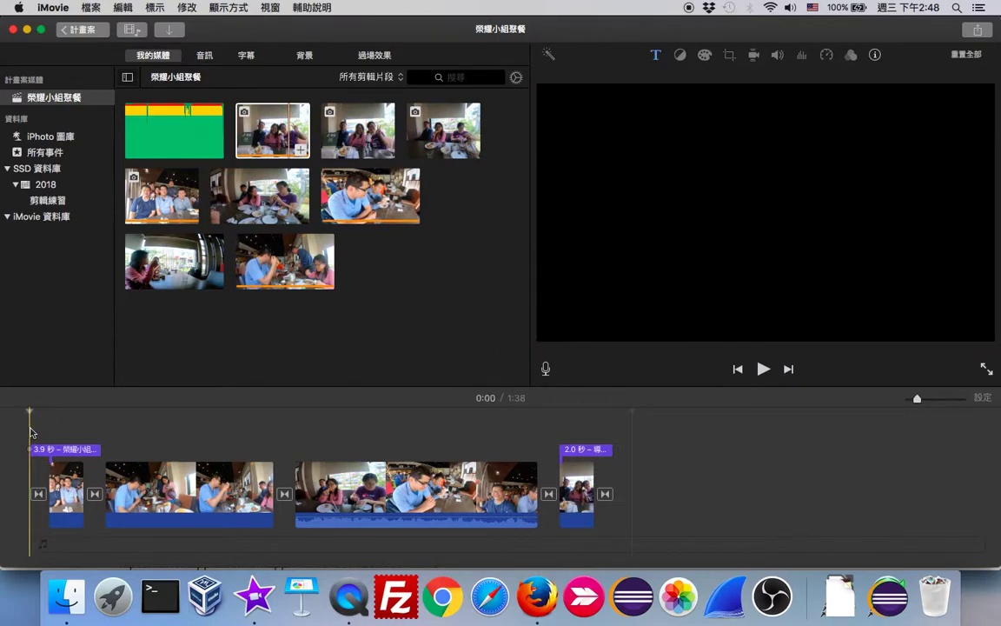
{"action": "left_click", "coordinate": [762, 370]}
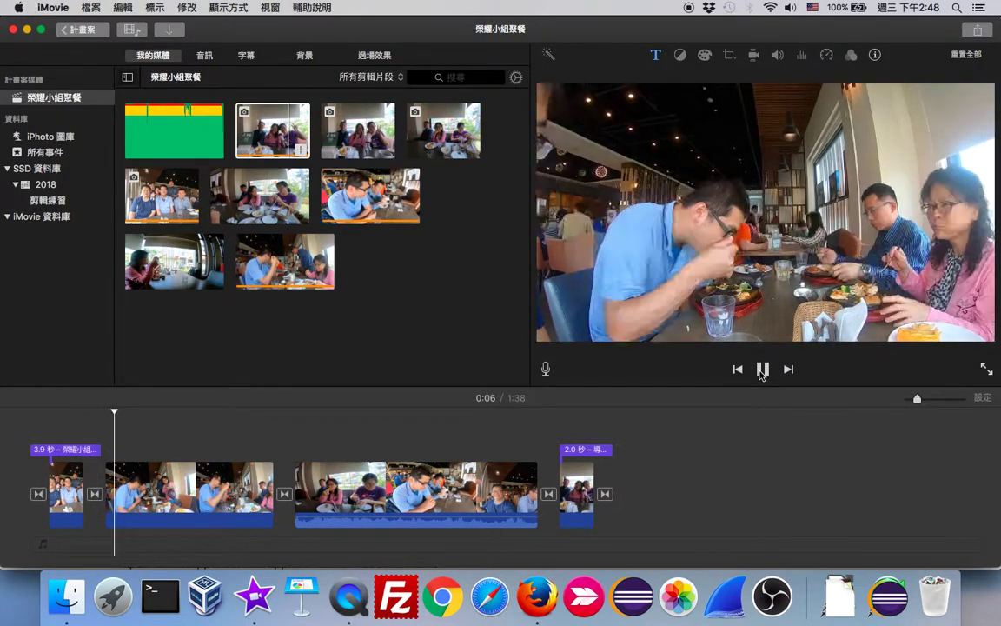
{"action": "left_click", "coordinate": [761, 371]}
- Play the section from 0:34 to review the transition between the second and third clips
{"action": "left_click", "coordinate": [247, 445]}
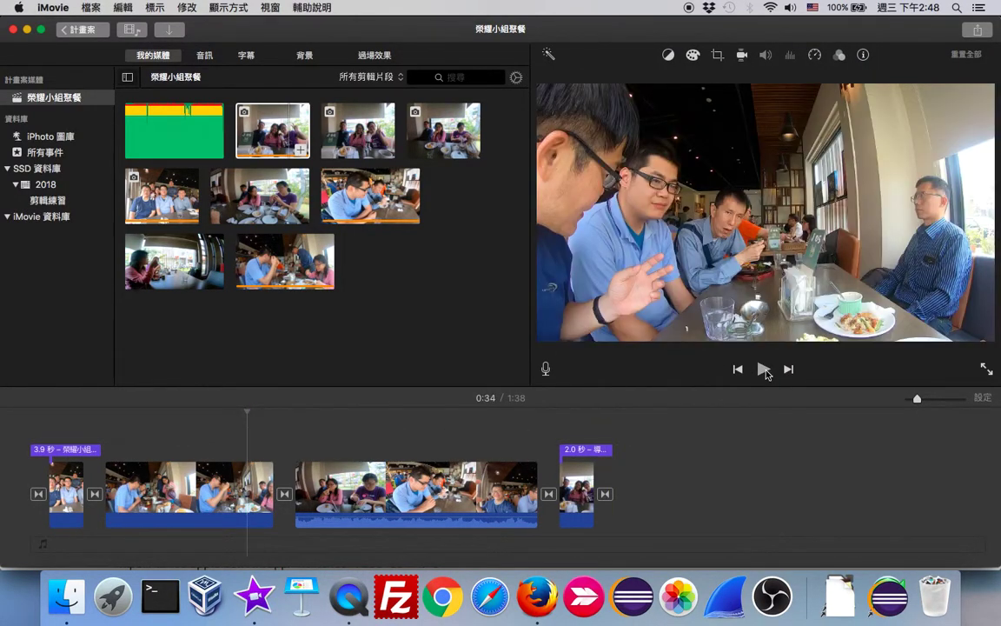
{"action": "left_click", "coordinate": [763, 370]}
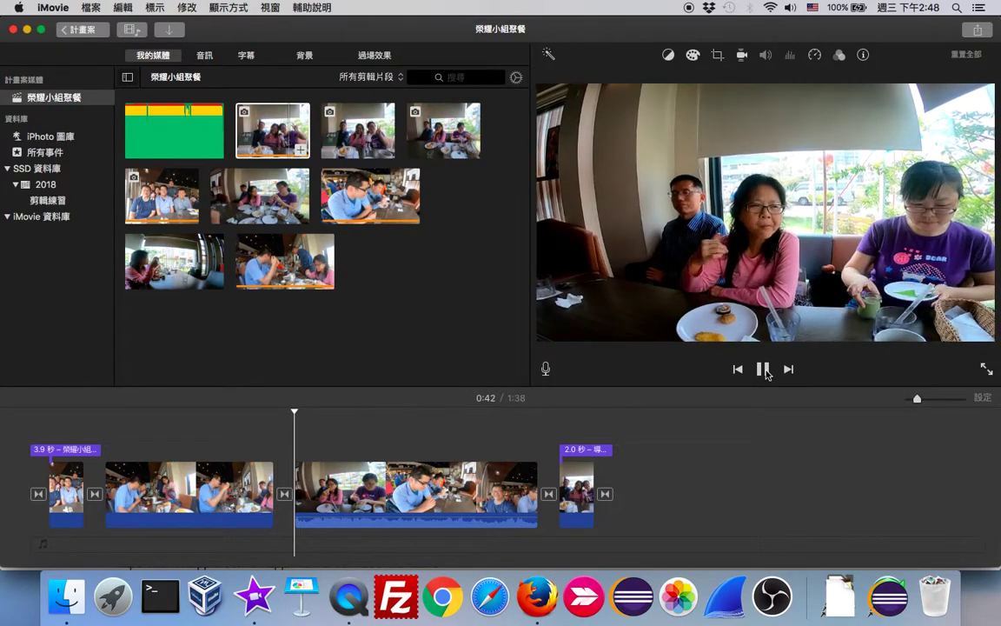
{"action": "left_click", "coordinate": [764, 369]}
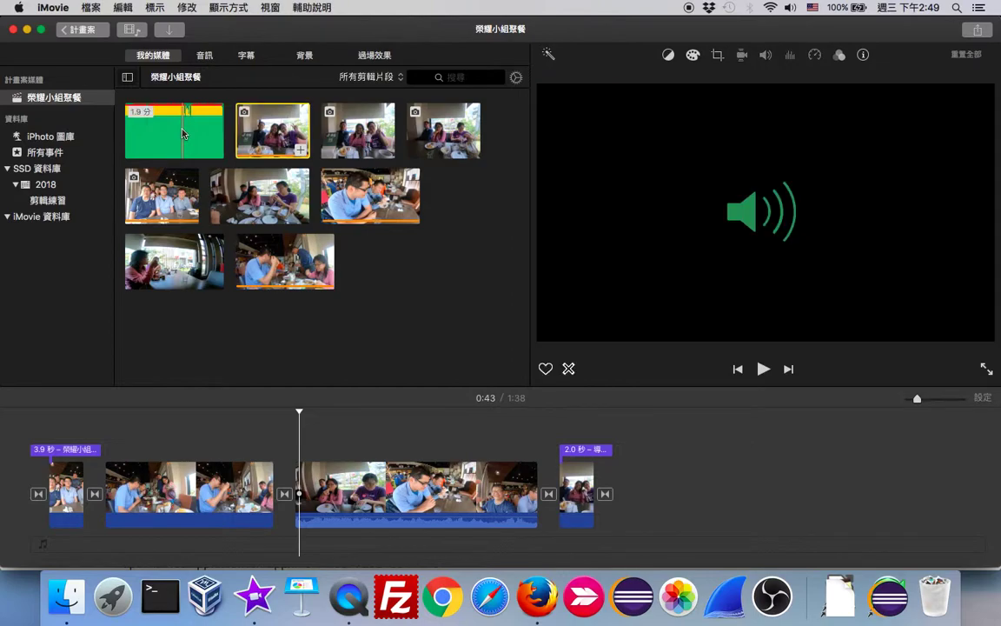
- Add the whole Spring In My Step audio clip as background music and play the project from the start
{"action": "left_click", "coordinate": [184, 132]}
{"action": "left_click", "coordinate": [216, 150]}
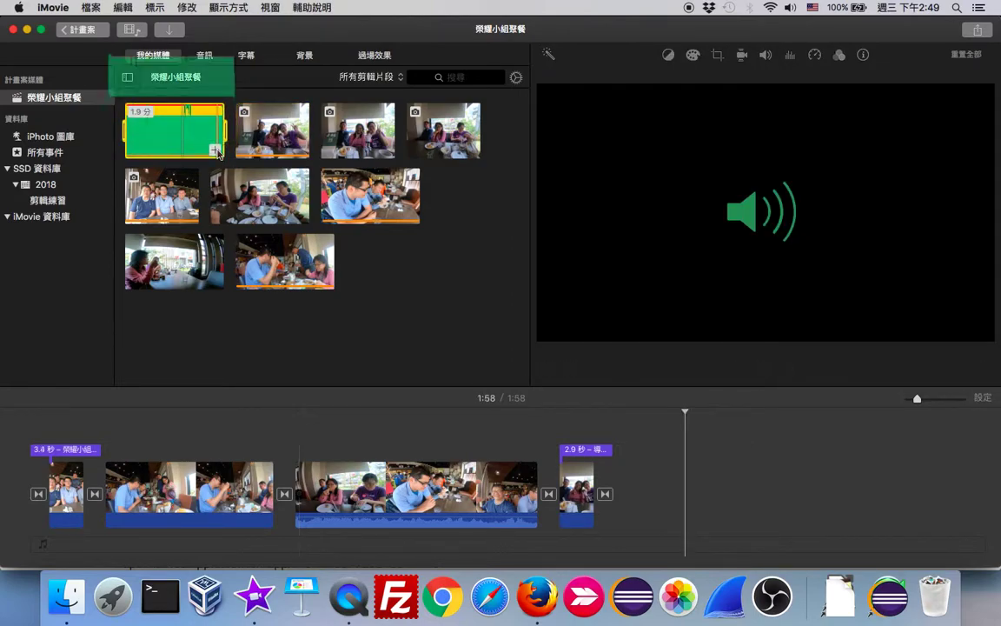
{"action": "left_click", "coordinate": [30, 428]}
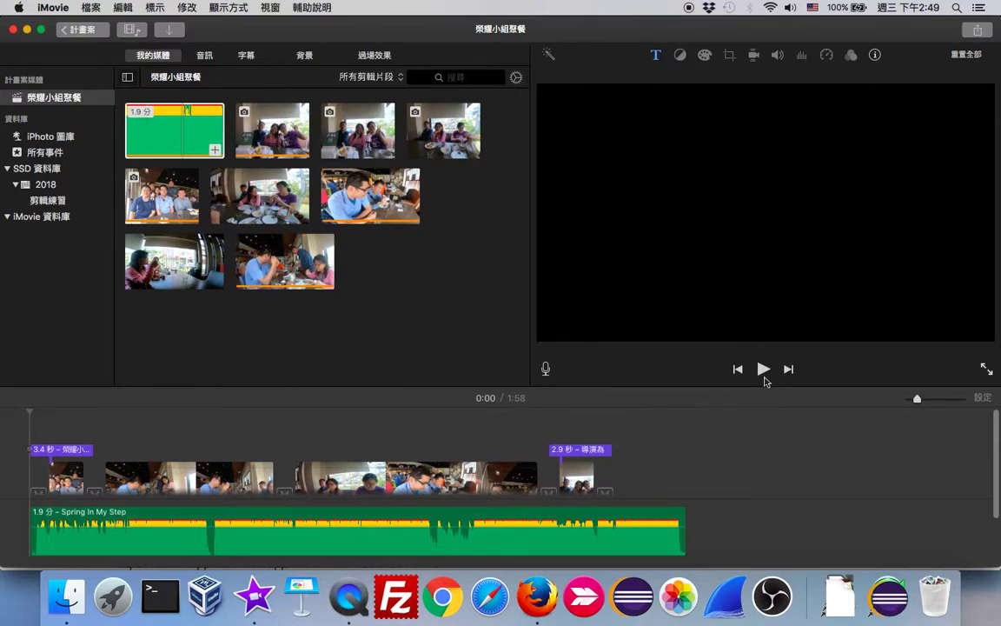
{"action": "left_click", "coordinate": [763, 369]}
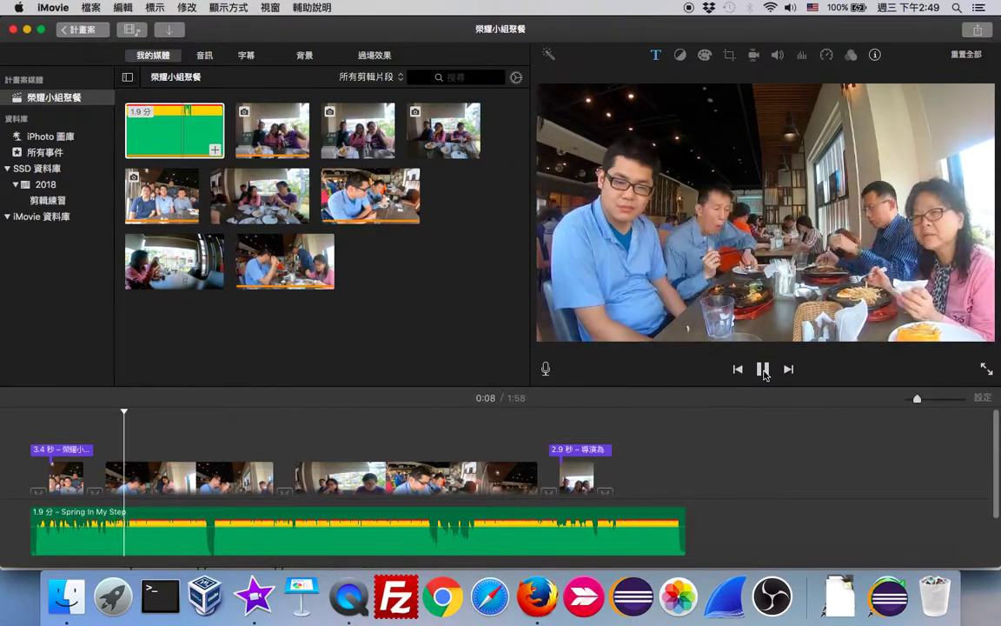
{"action": "left_click", "coordinate": [765, 371]}
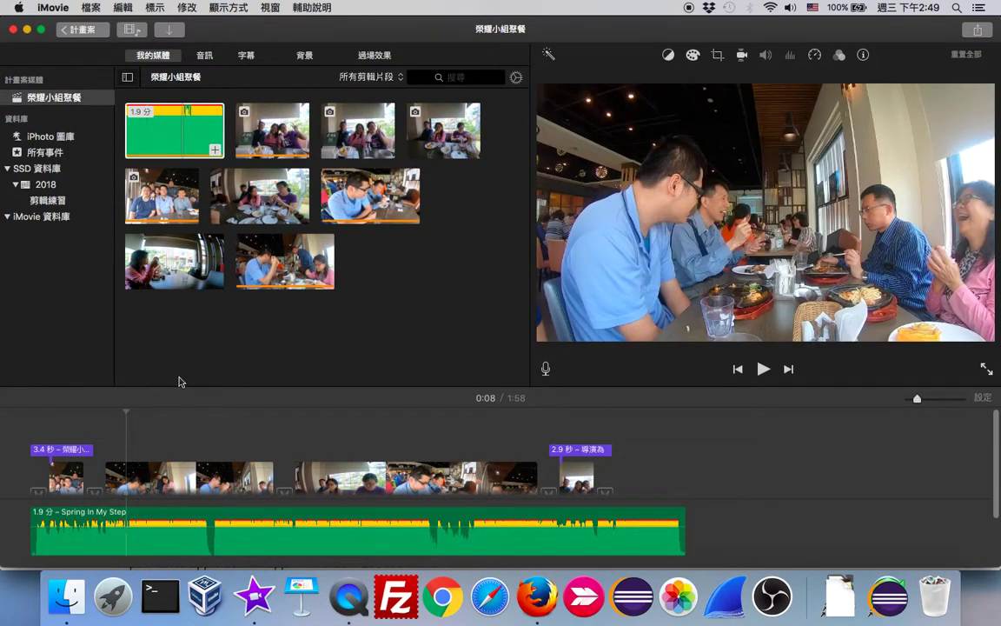
- Look through the available audio, titles, backgrounds and transitions, including those belonging to the 佈告欄 theme
{"action": "left_click", "coordinate": [180, 381]}
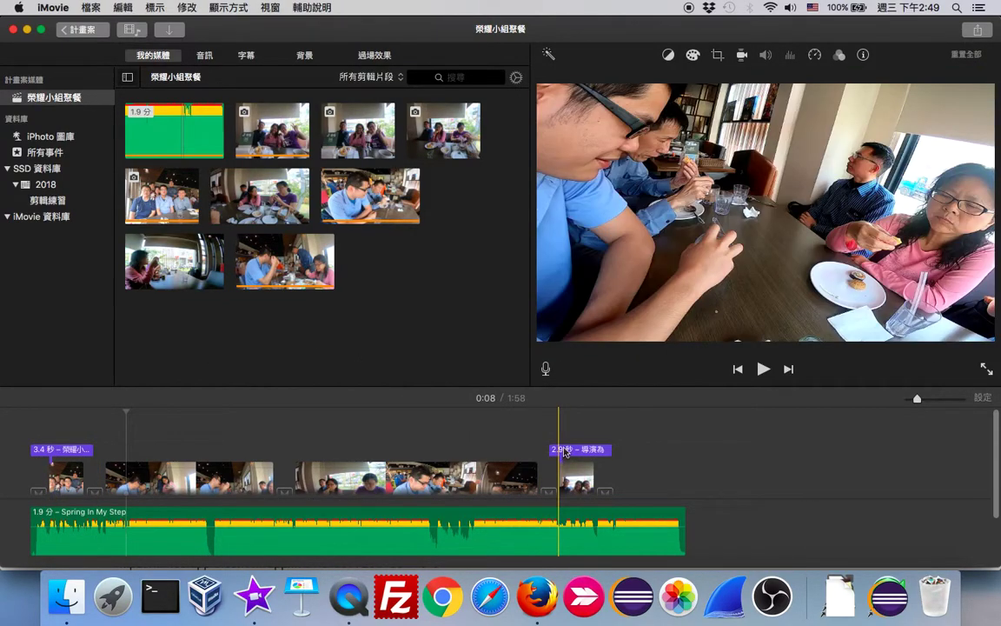
{"action": "scroll", "coordinate": [293, 478], "scroll_direction": "down", "scroll_amount": 2}
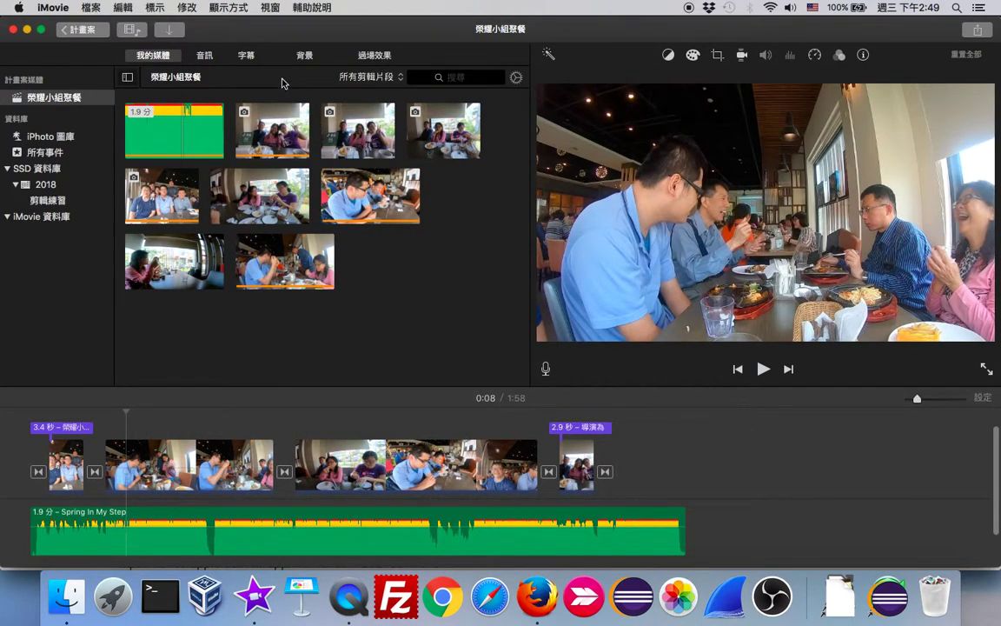
{"action": "left_click", "coordinate": [205, 56]}
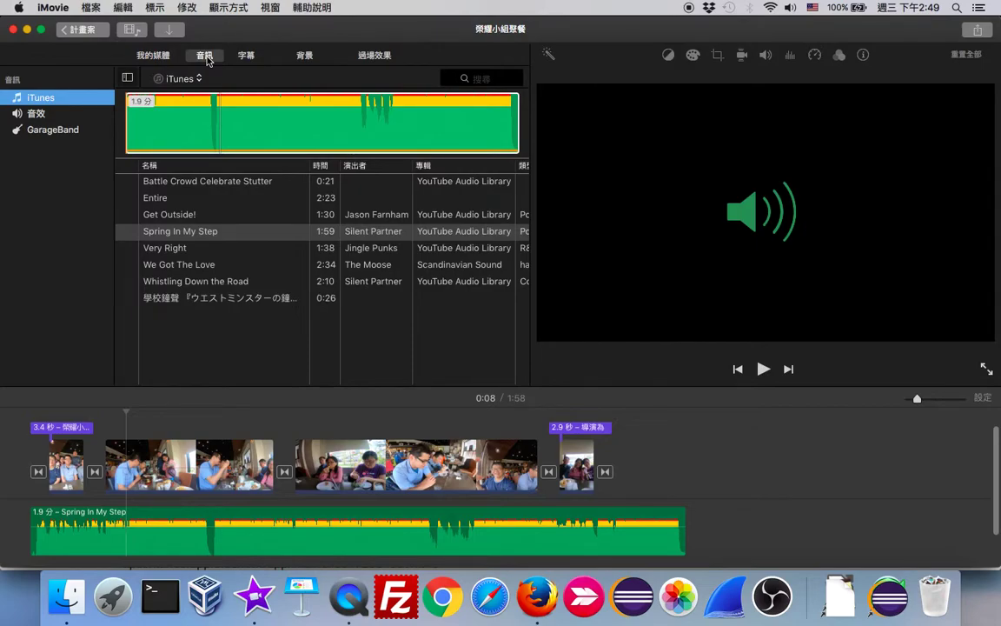
{"action": "left_click", "coordinate": [246, 58]}
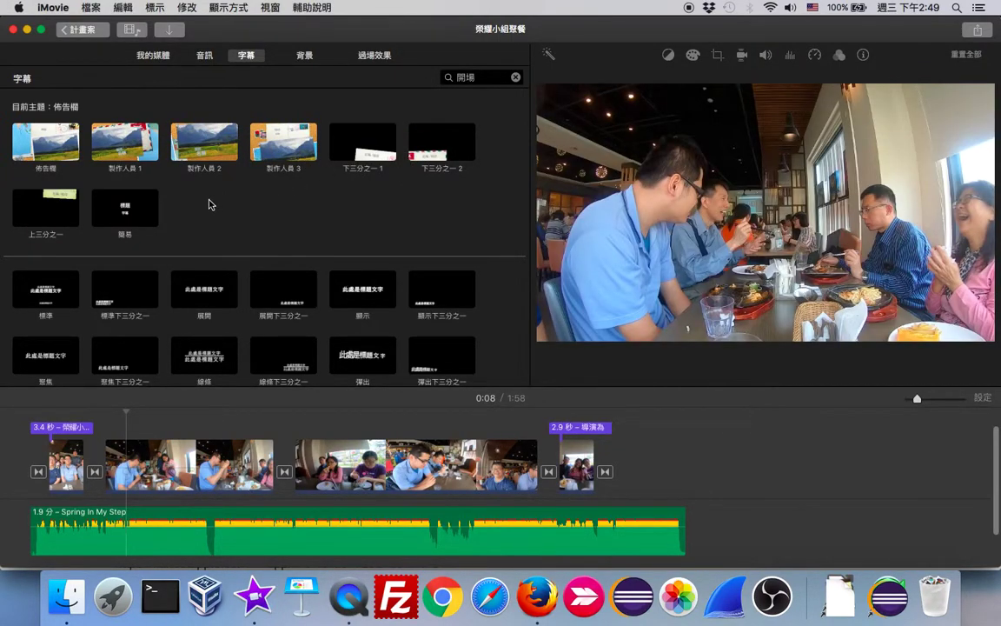
{"action": "left_click", "coordinate": [306, 56]}
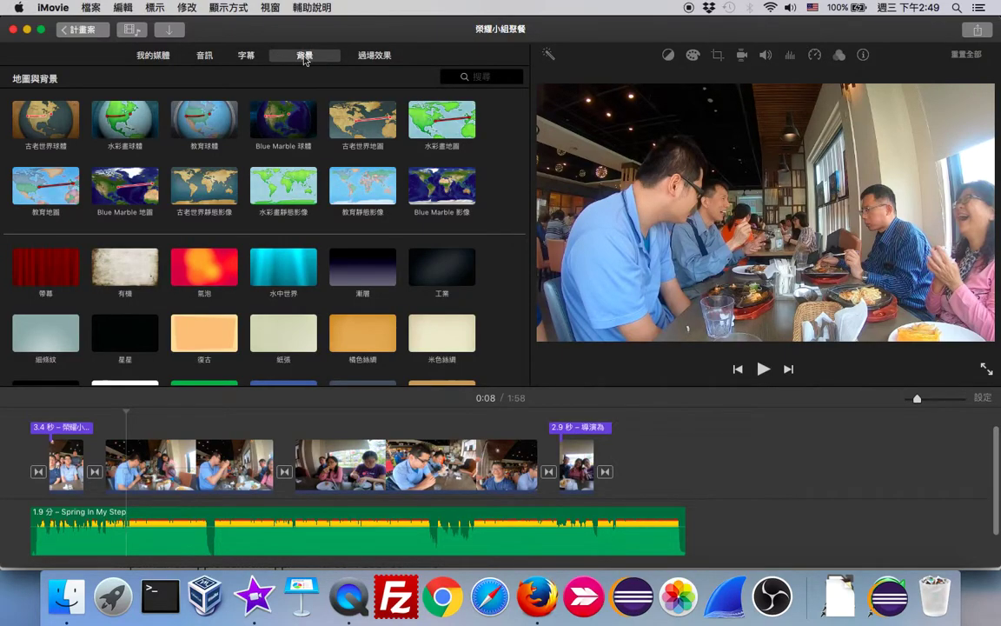
{"action": "left_click", "coordinate": [381, 57]}
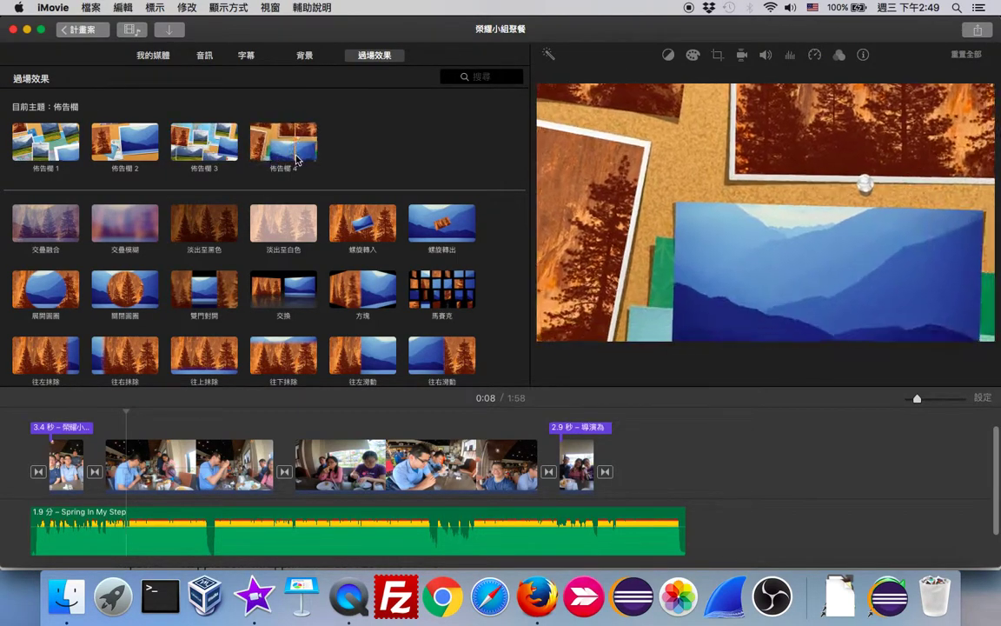
{"action": "left_click", "coordinate": [248, 57]}
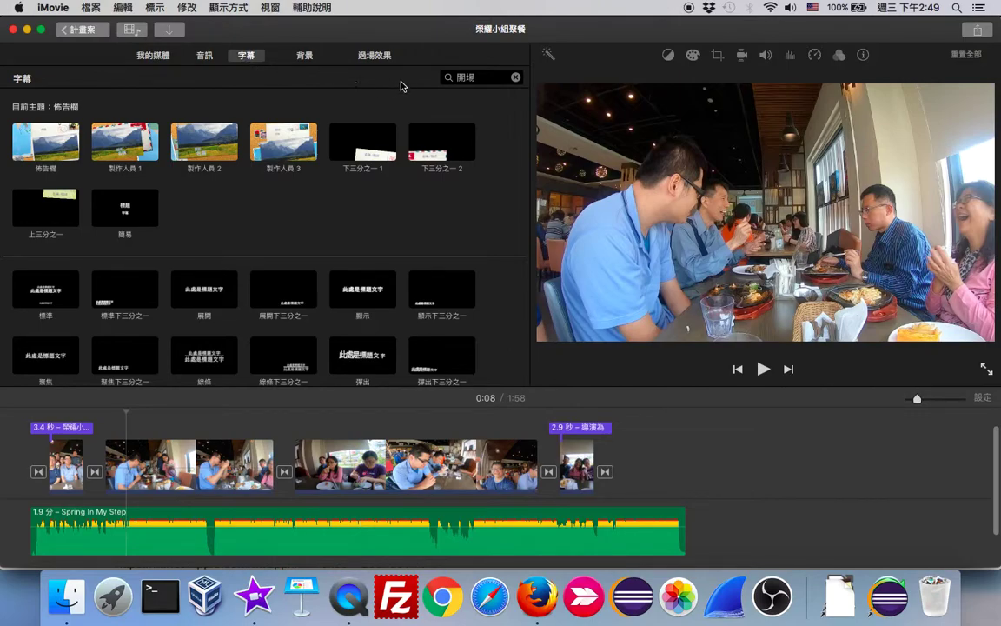
{"action": "left_click", "coordinate": [374, 58]}
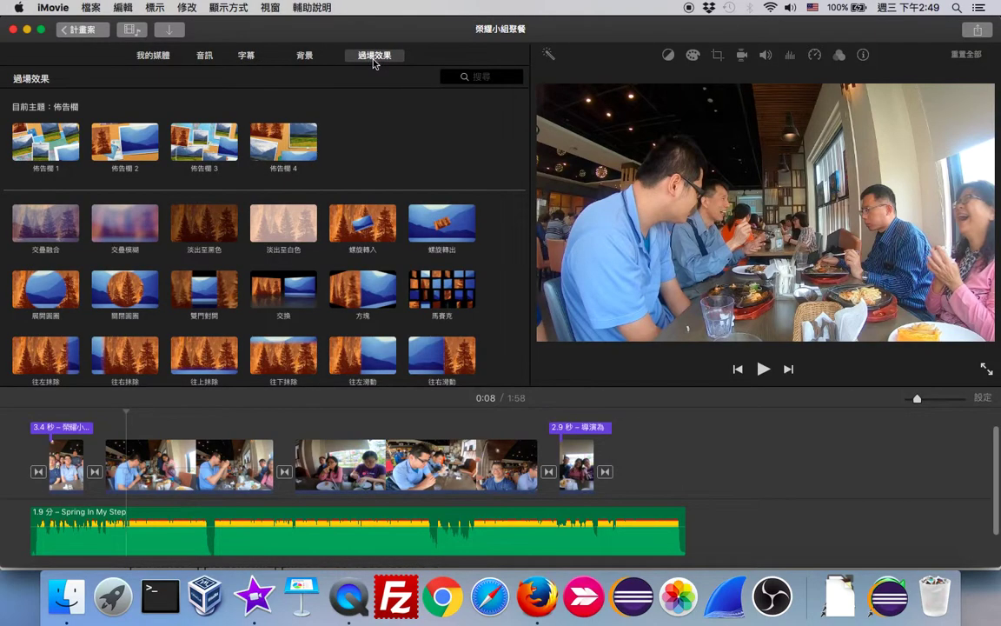
- Place the themed 製作人員 1 title over the third clip at 0:45
{"action": "left_click", "coordinate": [247, 56]}
{"action": "left_click", "coordinate": [316, 452]}
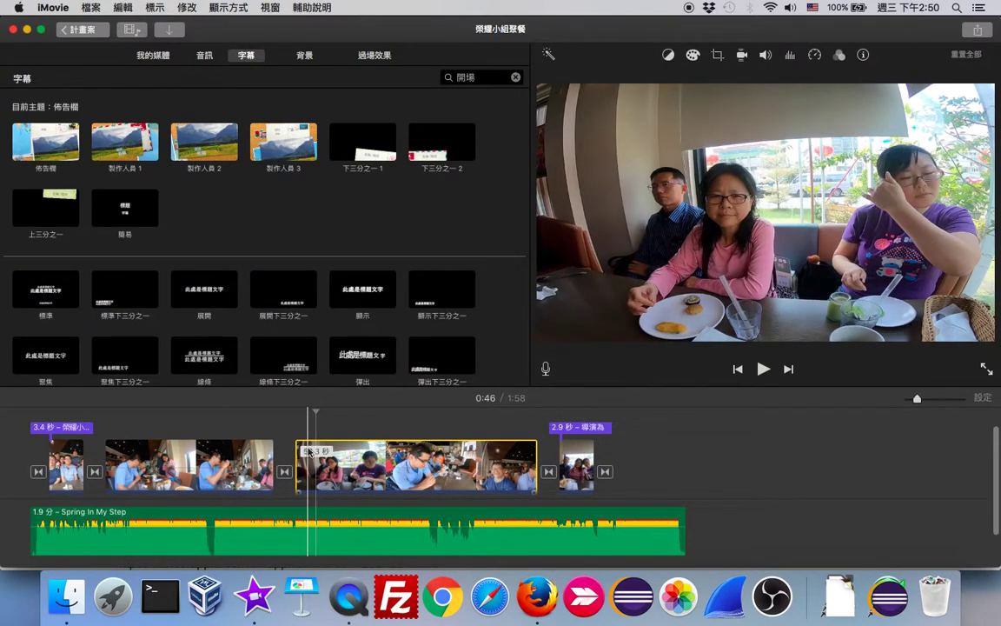
{"action": "left_click", "coordinate": [310, 451]}
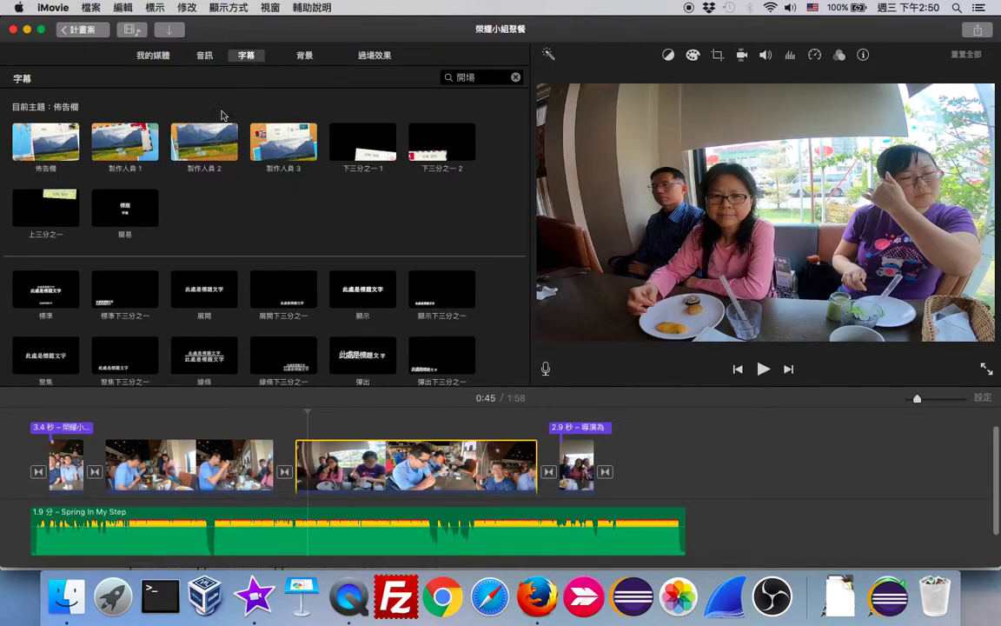
{"action": "left_click", "coordinate": [121, 151]}
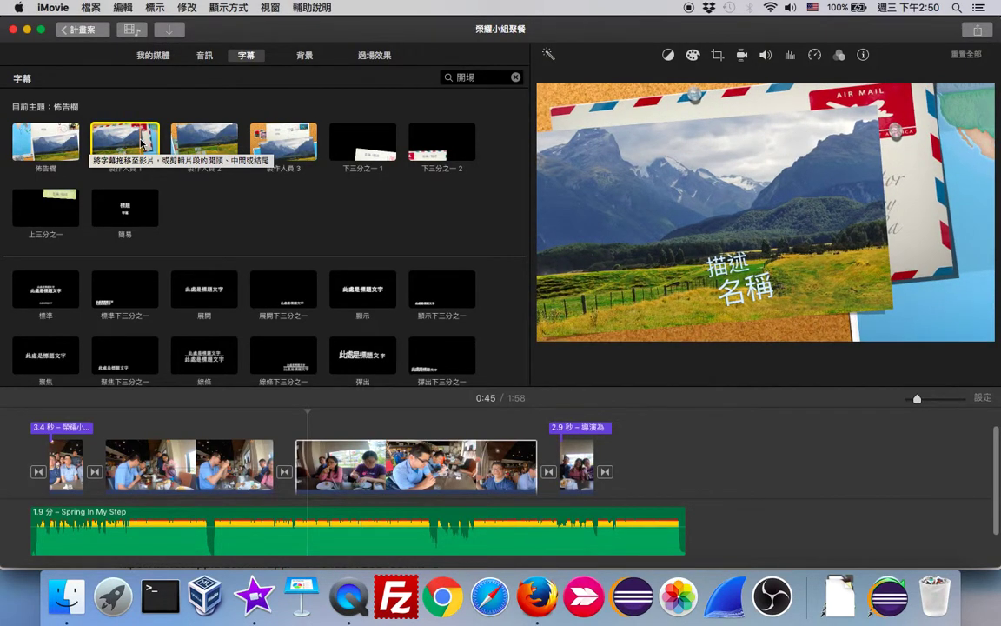
{"action": "left_click_drag", "start_coordinate": [141, 143], "coordinate": [311, 425]}
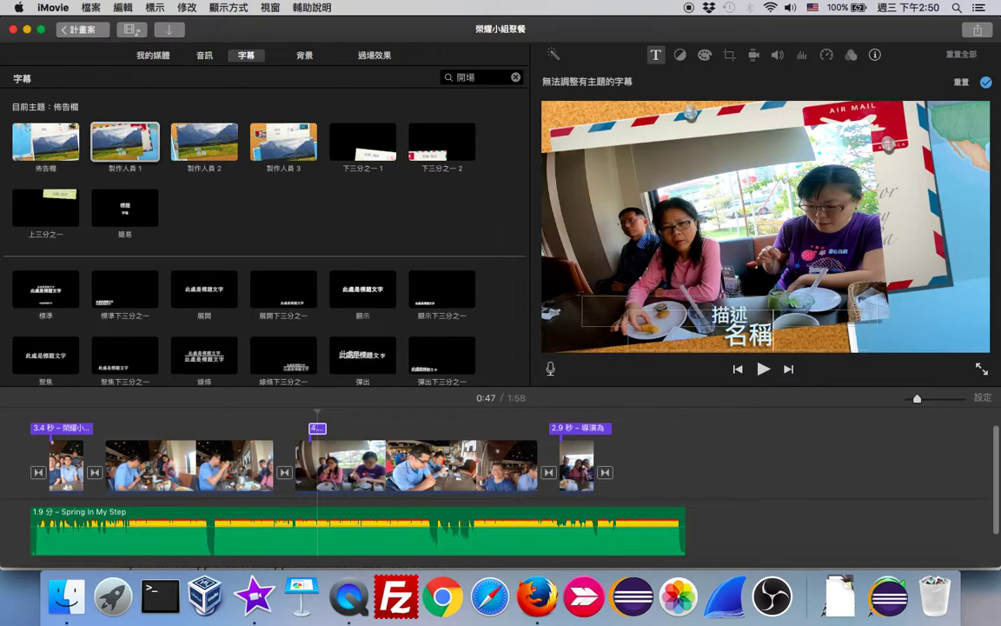
- Replace the 名稱 placeholder in the new title with the person's name
{"action": "type", "text": "ㄉㄧㄒㄧㄤ"}
{"action": "key", "text": "Down"}
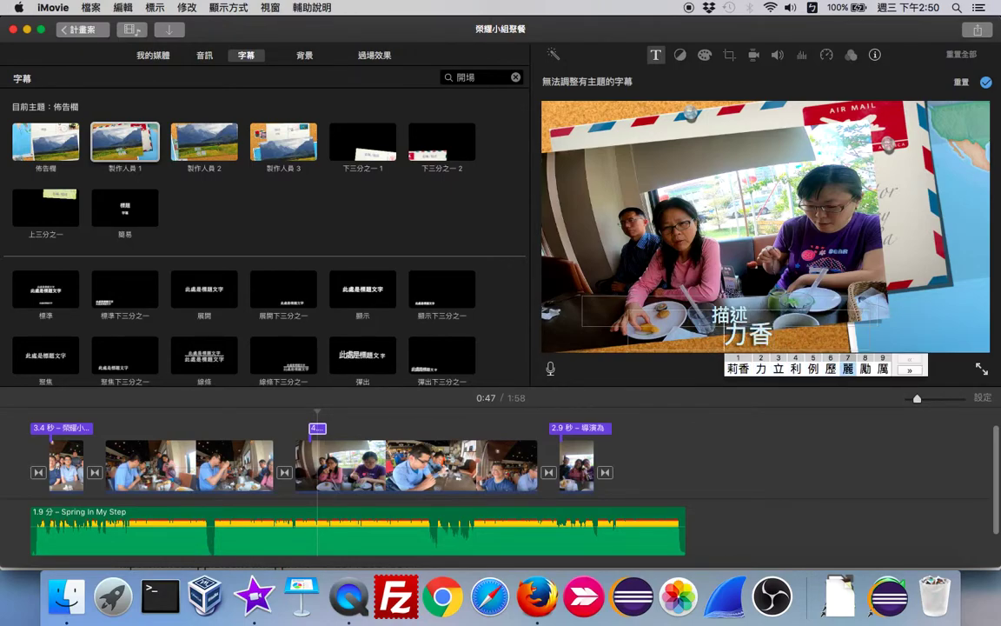
{"action": "key", "text": "7"}
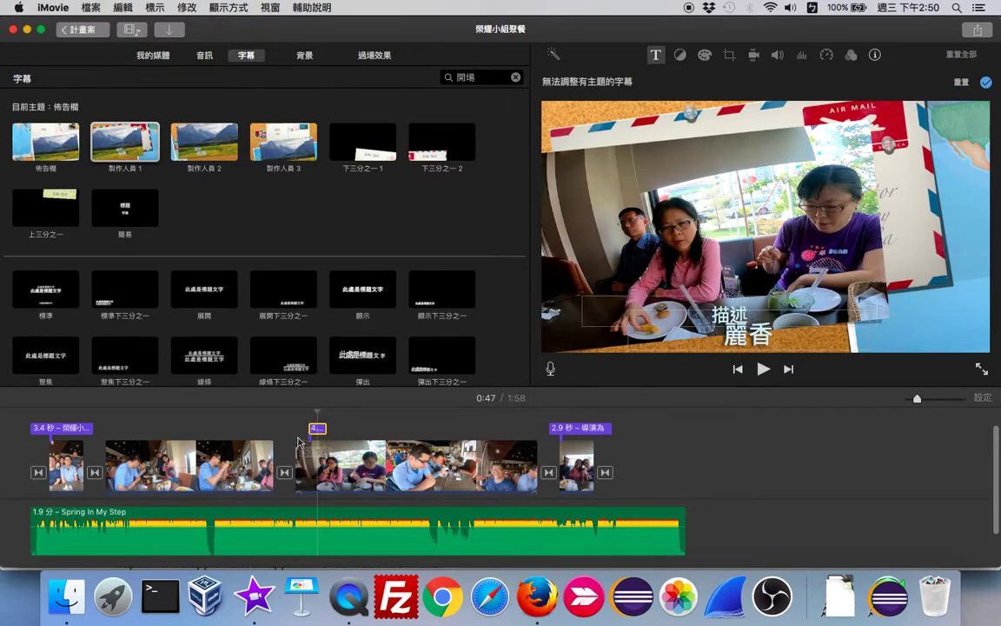
- Play the project from 0:42 to preview the new title over the third clip
{"action": "left_click", "coordinate": [294, 405]}
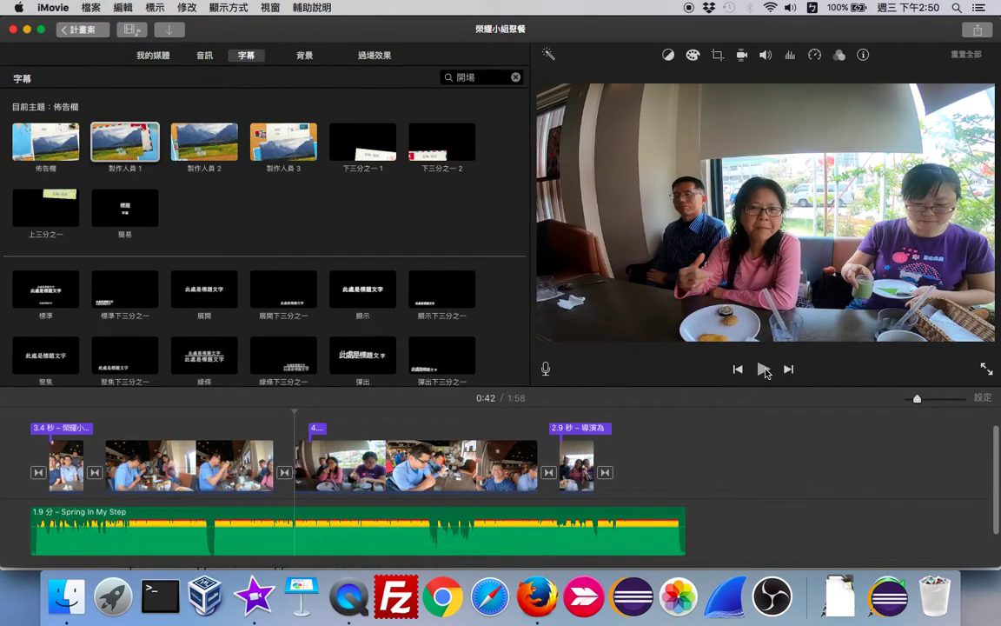
{"action": "left_click", "coordinate": [764, 369]}
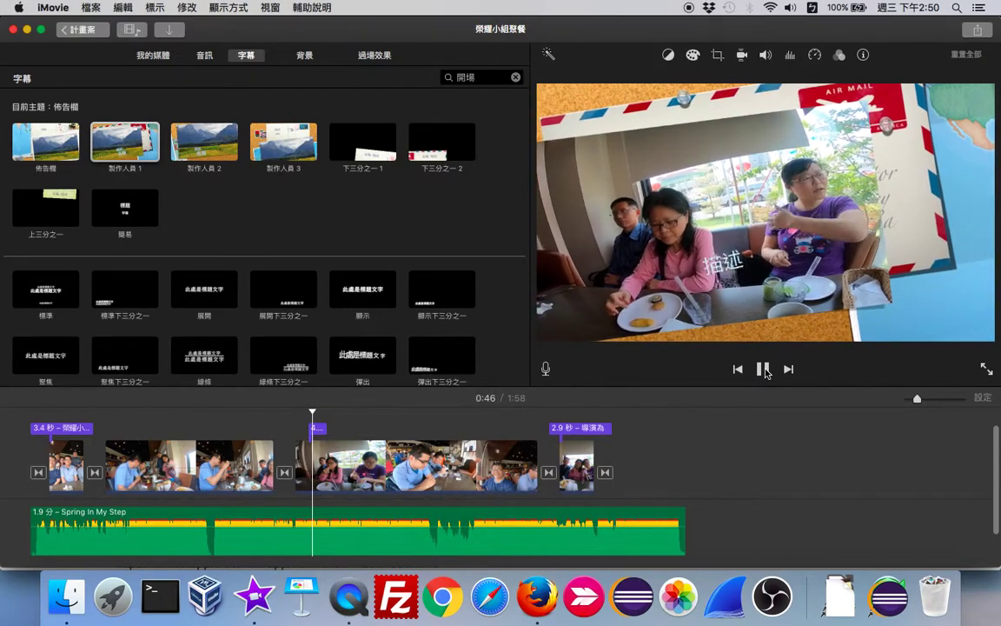
{"action": "left_click", "coordinate": [764, 369]}
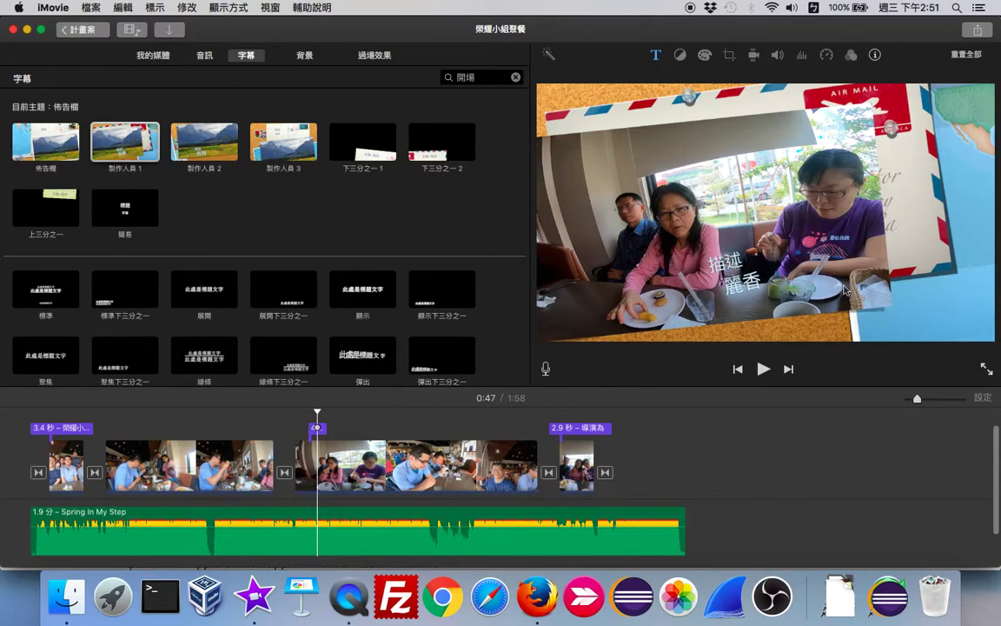
- Remove the 描述 placeholder from the third clip's title and append 姐 to the person's name
{"action": "left_click", "coordinate": [319, 428]}
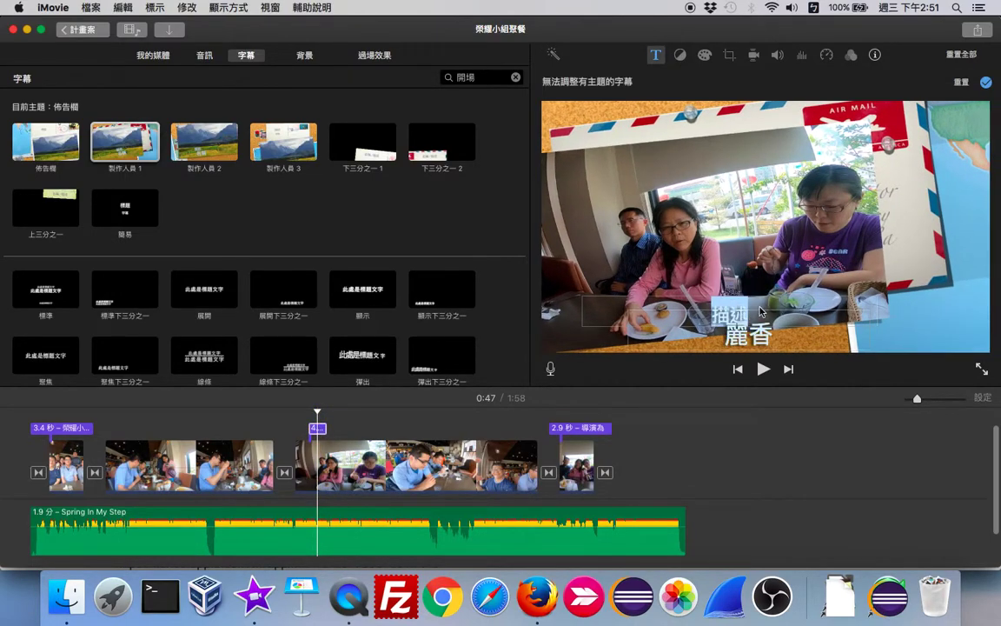
{"action": "left_click", "coordinate": [760, 311]}
{"action": "key", "text": "BackSpace"}
{"action": "key", "text": "BackSpace"}
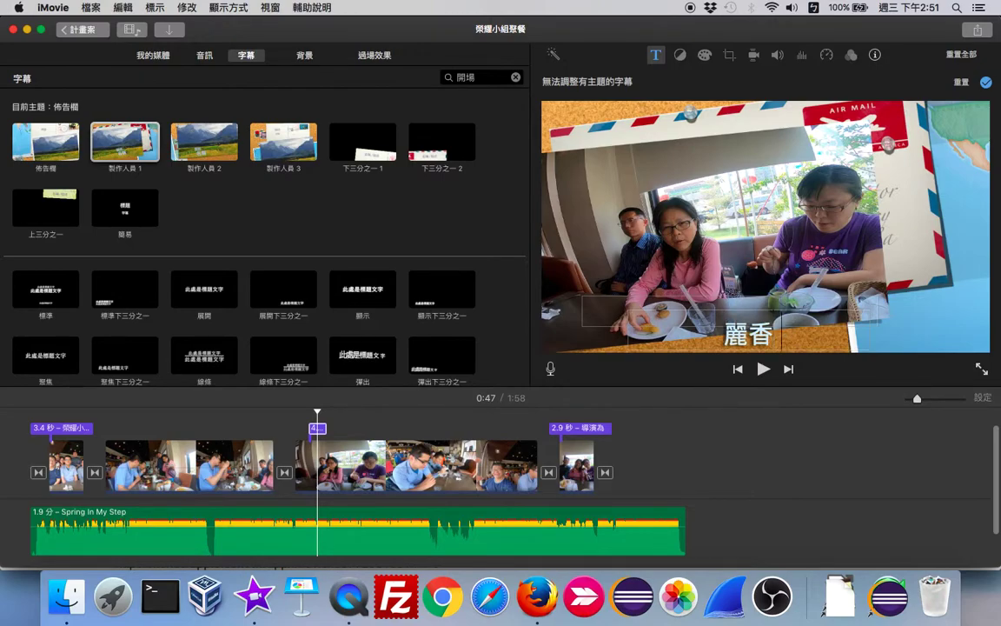
{"action": "key", "text": "ctrl+space"}
{"action": "type", "text": "r"}
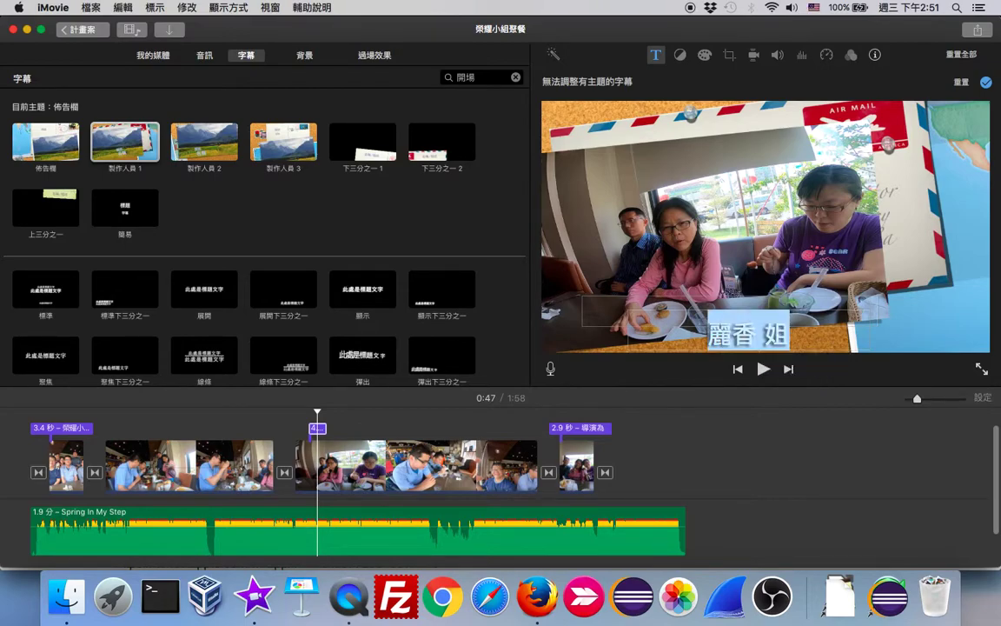
- Play the retitled section from 0:37 and preview the themed 製作人員 2 title style
{"action": "left_click", "coordinate": [259, 436]}
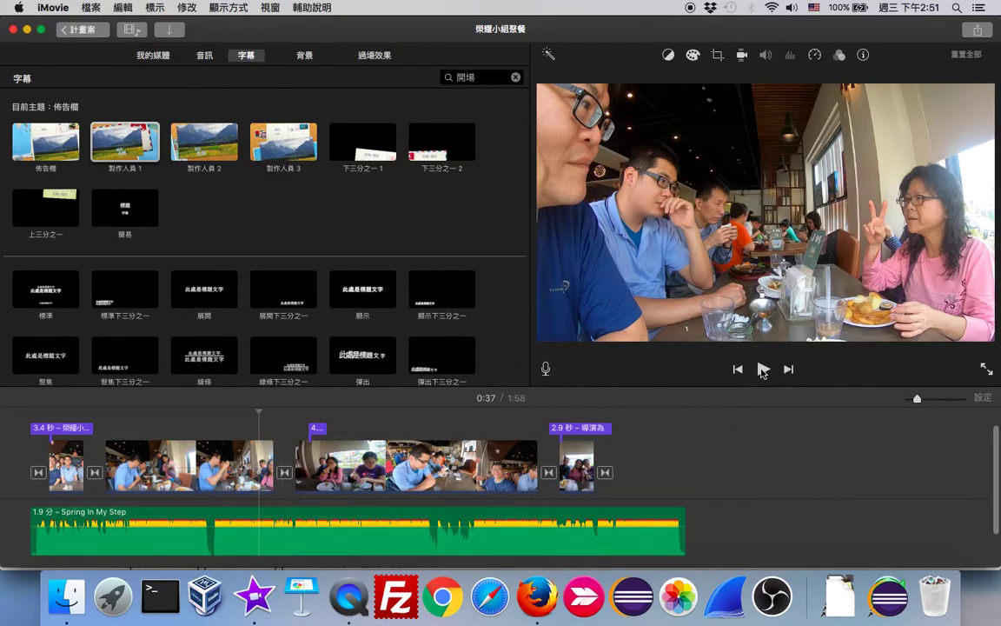
{"action": "left_click", "coordinate": [762, 369]}
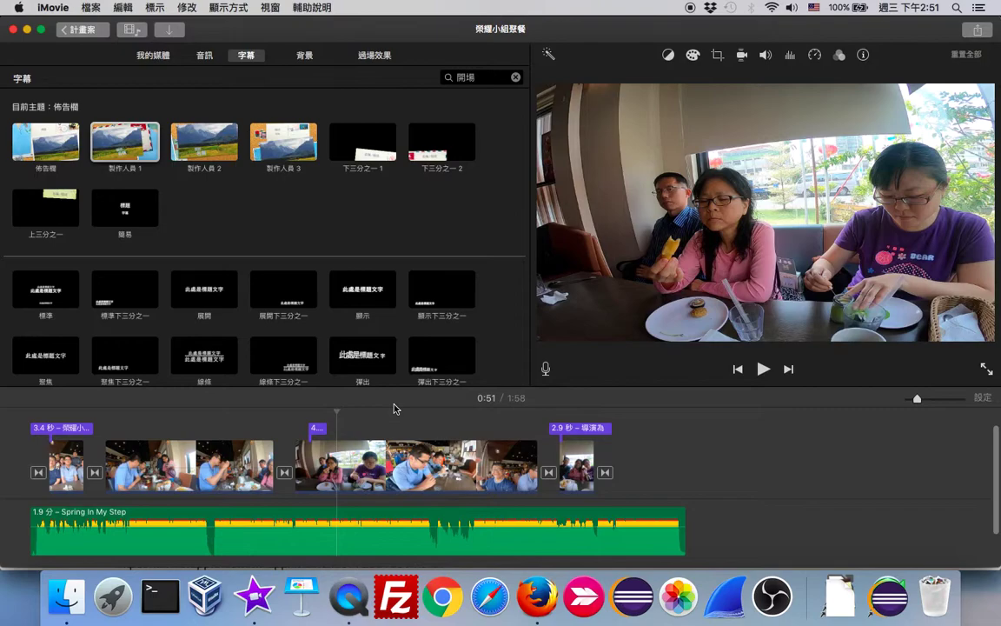
{"action": "left_click", "coordinate": [211, 144]}
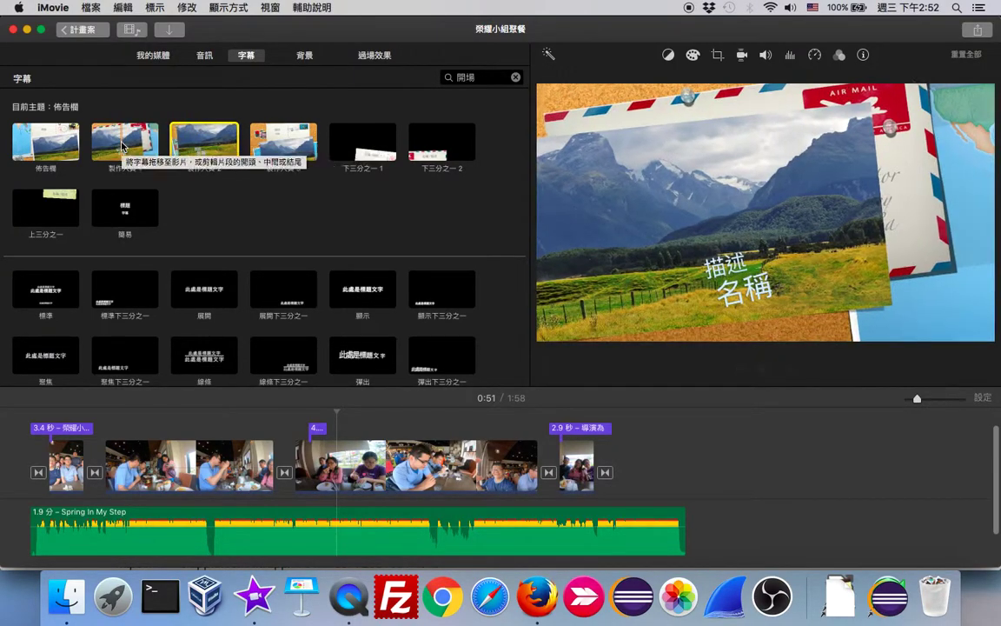
- Clear the person's name from the title over the third clip
{"action": "left_click", "coordinate": [316, 430]}
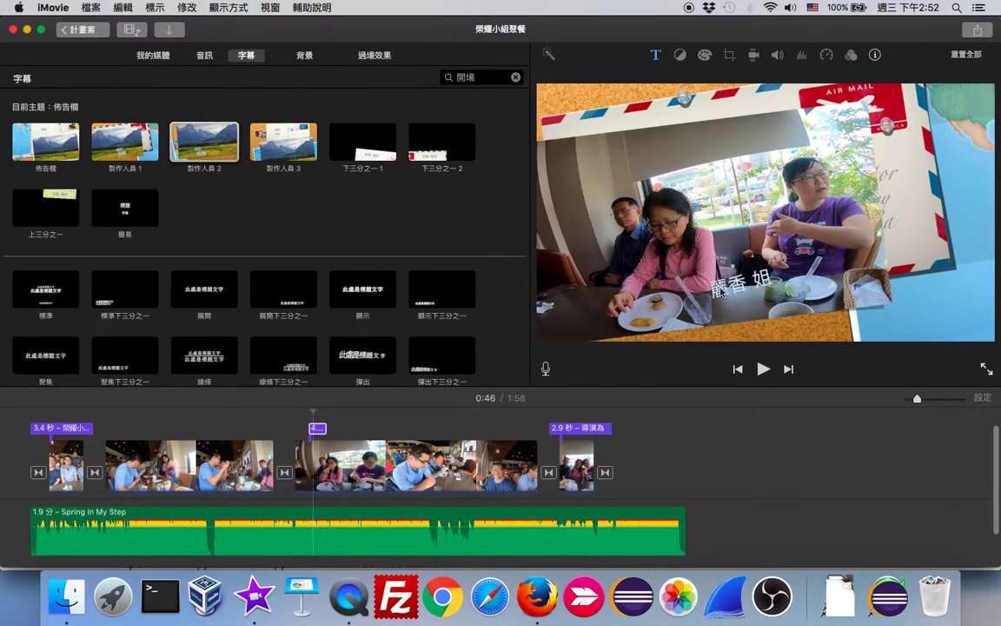
{"action": "left_click", "coordinate": [779, 284]}
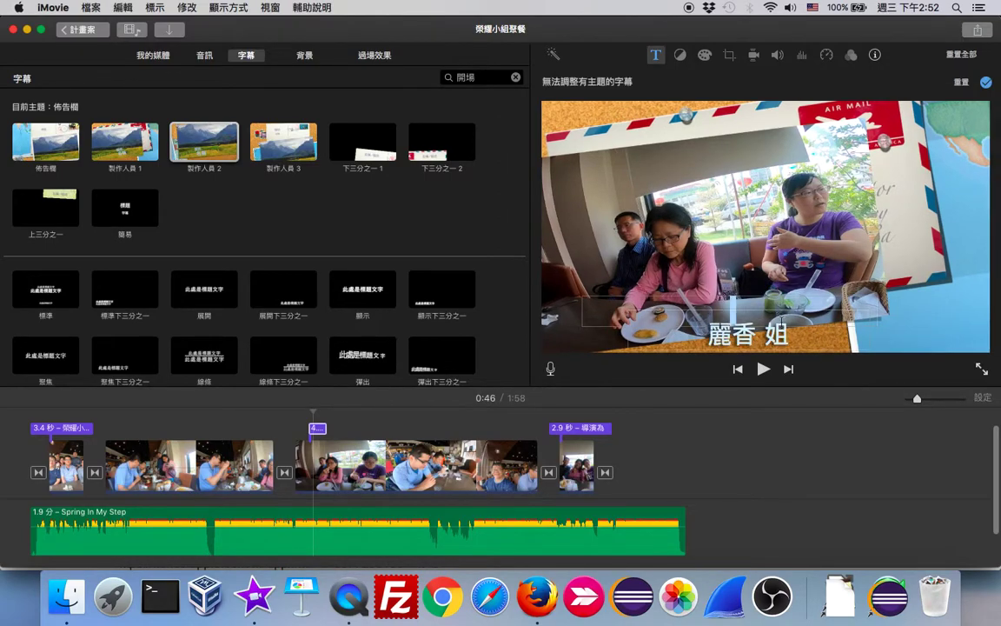
{"action": "key", "text": "BackSpace"}
{"action": "key", "text": "BackSpace"}
{"action": "key", "text": "BackSpace"}
{"action": "key", "text": "BackSpace"}
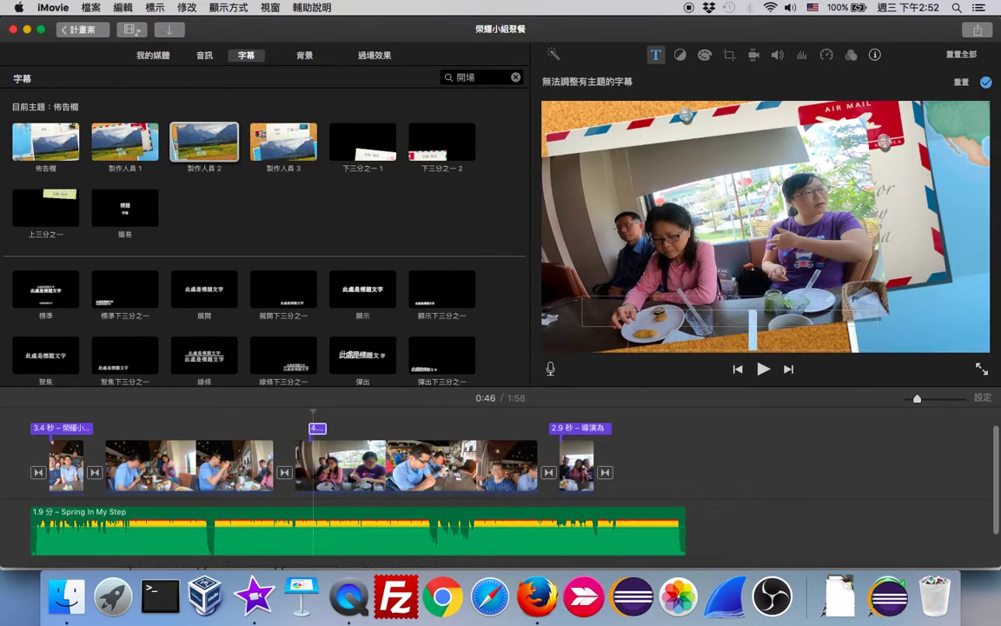
{"action": "left_click", "coordinate": [601, 339]}
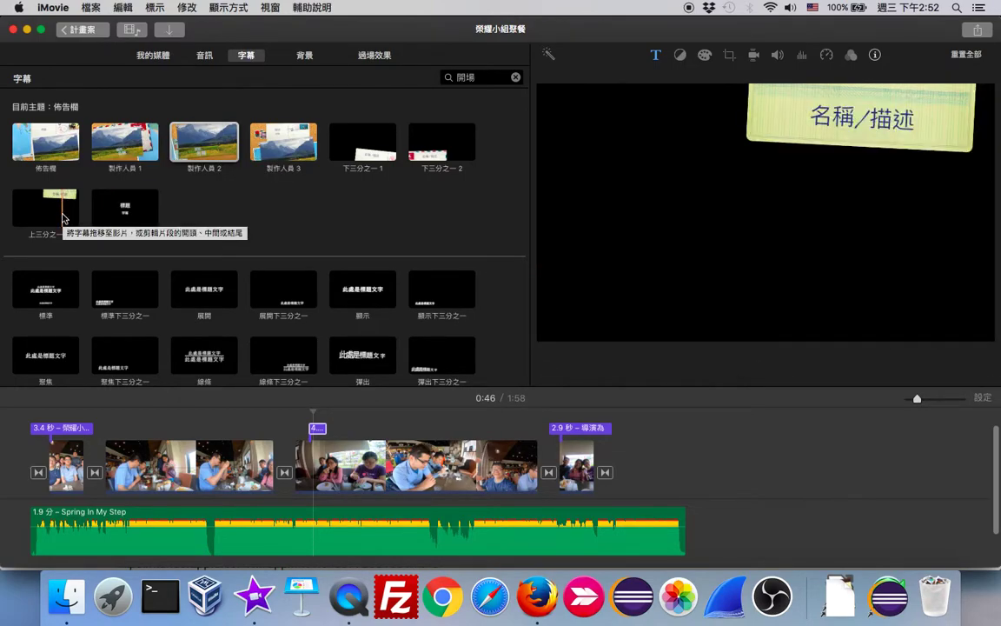
- Delete the 製作人員 1 title from above the third clip
{"action": "left_click", "coordinate": [318, 430]}
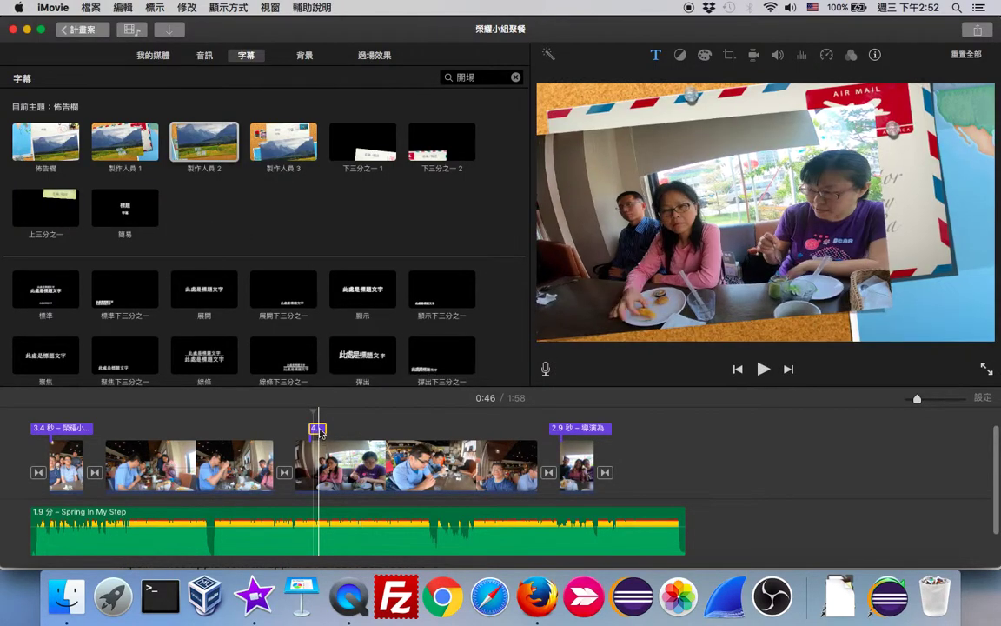
{"action": "right_click", "coordinate": [319, 430]}
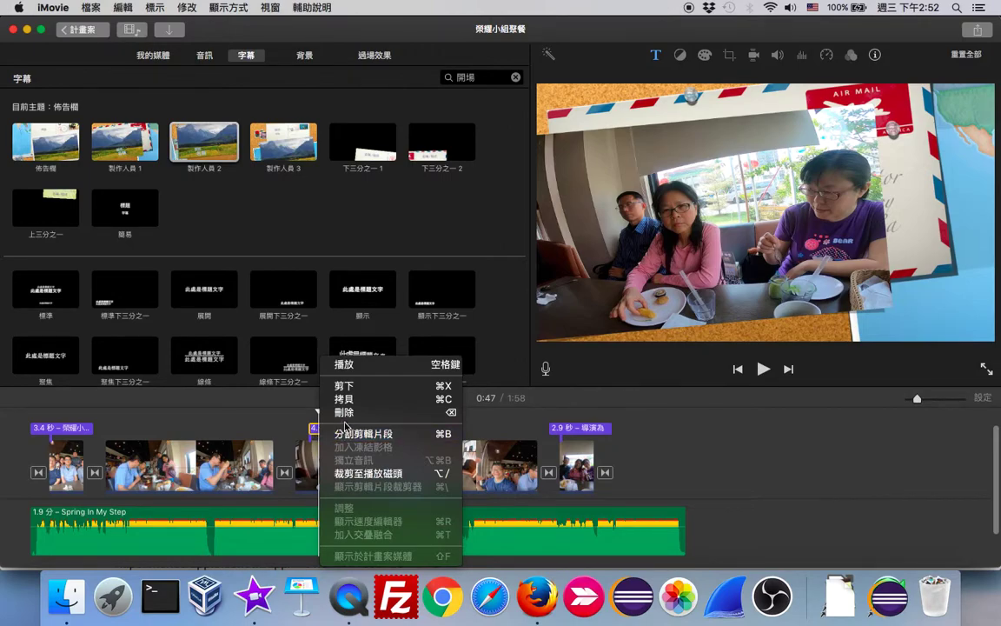
{"action": "left_click", "coordinate": [347, 411]}
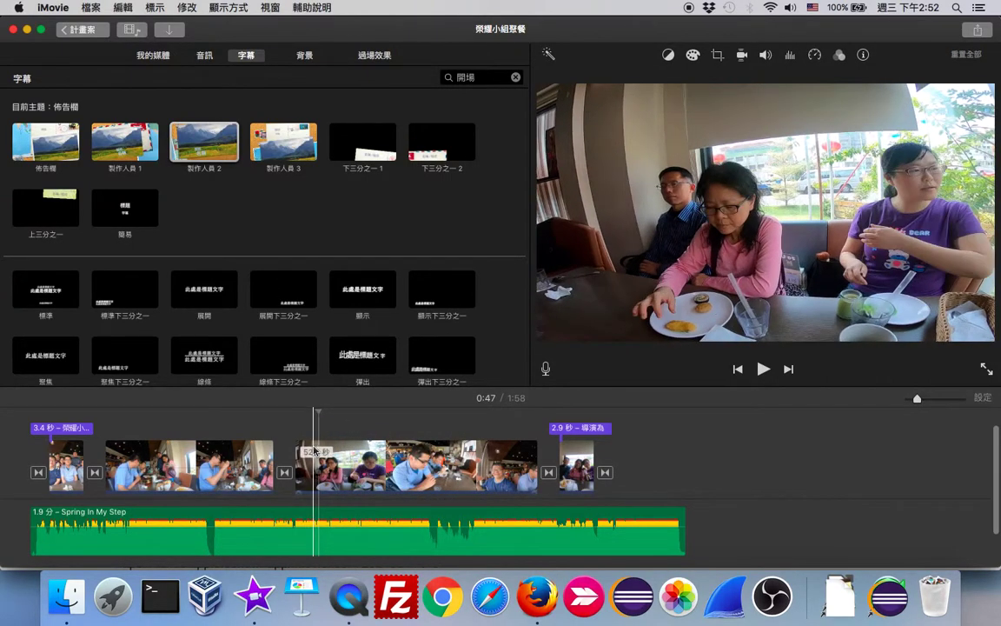
- Place the themed 上三分之一 title over the third clip at about 0:46
{"action": "left_click", "coordinate": [306, 444]}
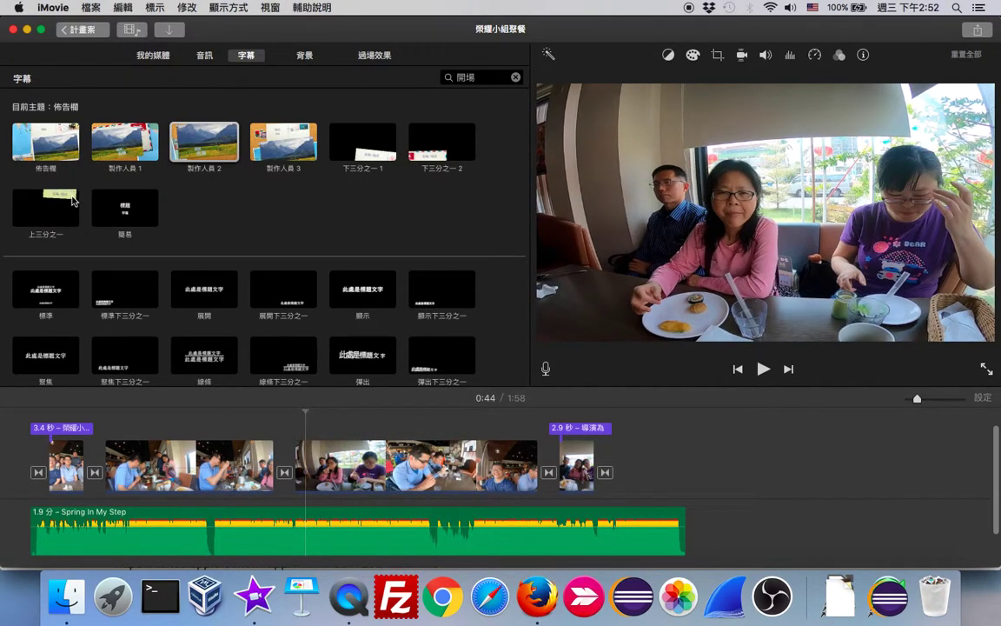
{"action": "left_click", "coordinate": [71, 202]}
{"action": "left_click_drag", "start_coordinate": [71, 206], "coordinate": [324, 403]}
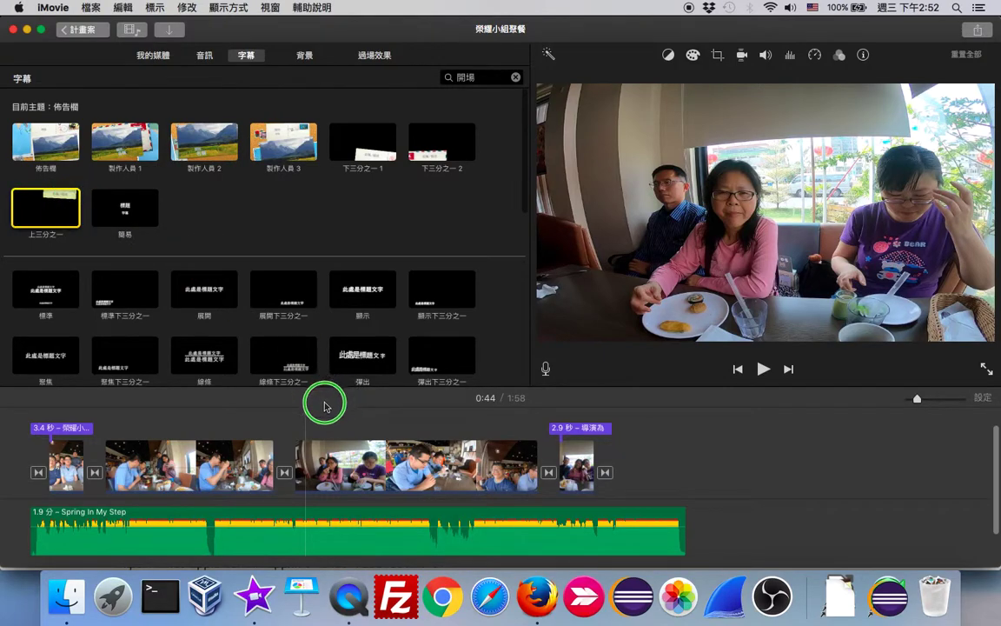
{"action": "left_click_drag", "start_coordinate": [45, 221], "coordinate": [318, 431]}
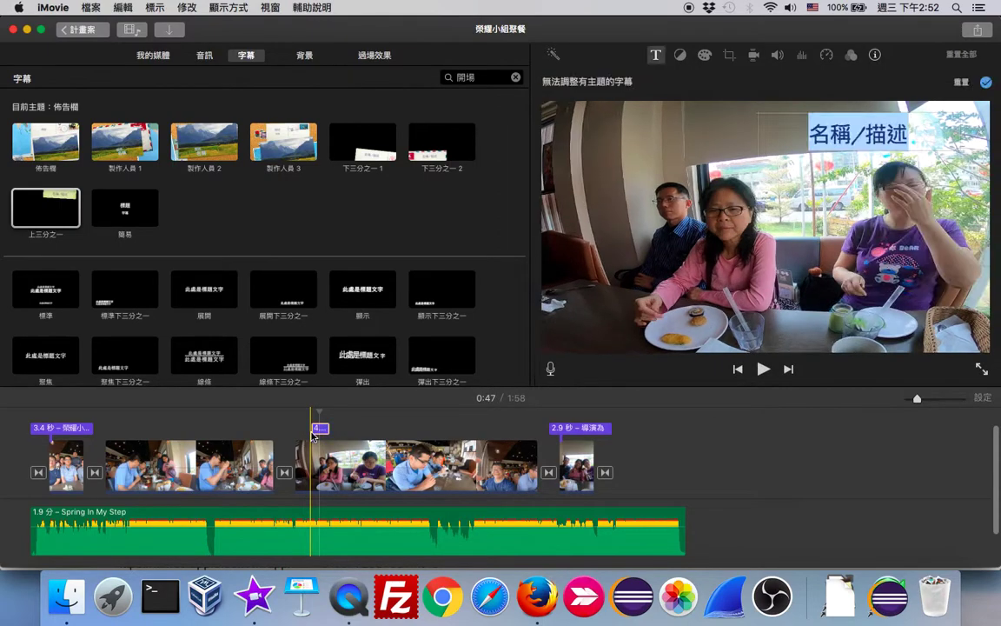
- Replace the 名稱/描述 placeholder in the new title with 吃點心囉
{"action": "left_click", "coordinate": [907, 140]}
{"action": "key", "text": "BackSpace"}
{"action": "key", "text": "BackSpace"}
{"action": "key", "text": "BackSpace"}
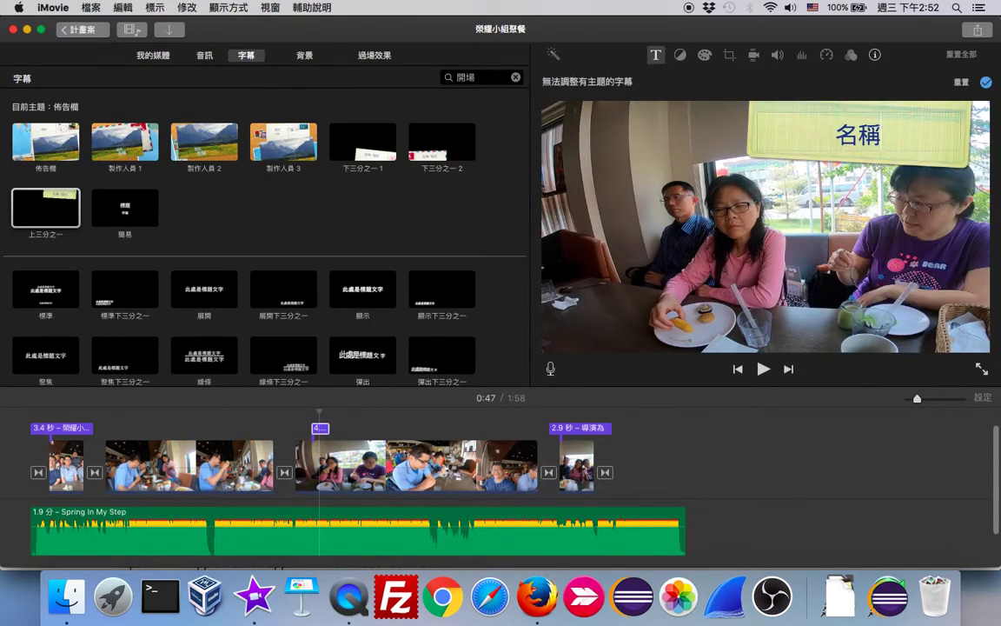
{"action": "type", "text": "吃點心囉"}
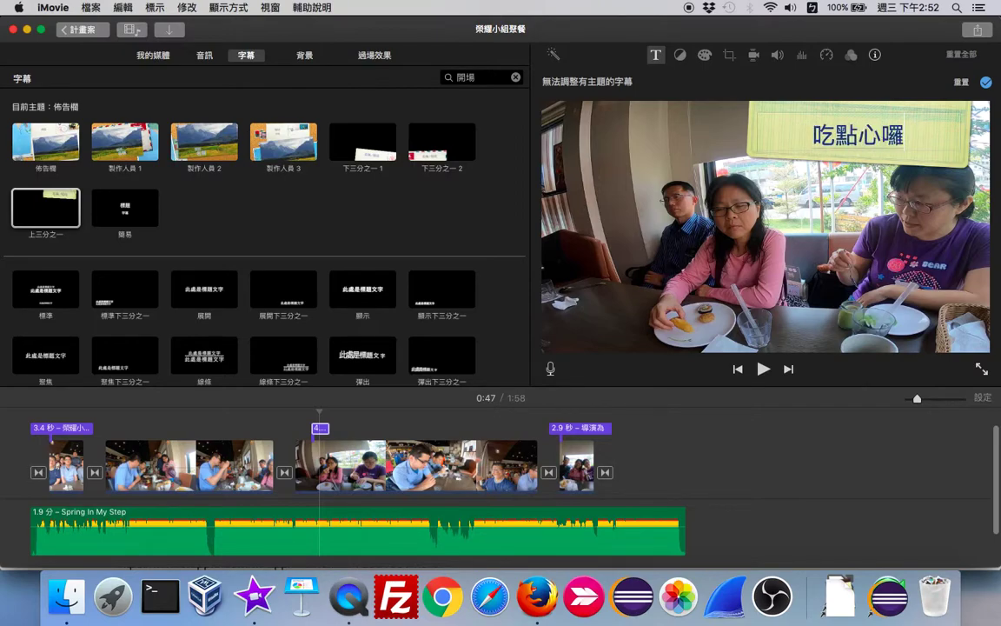
{"action": "key", "text": "super+a"}
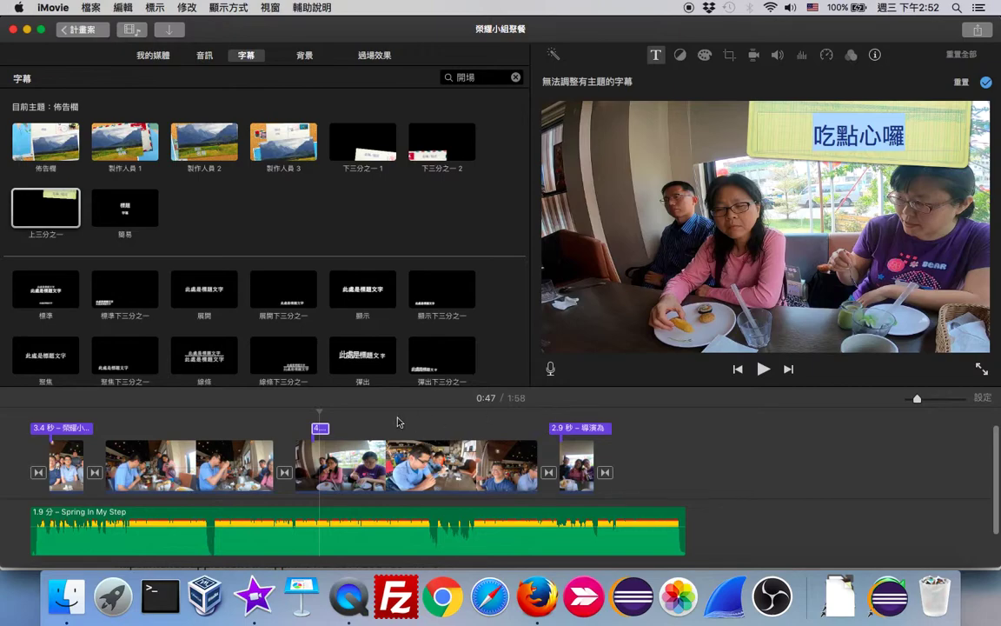
- Play the project from 0:43 to check the 吃點心囉 title
{"action": "left_click", "coordinate": [320, 428]}
{"action": "left_click", "coordinate": [301, 428]}
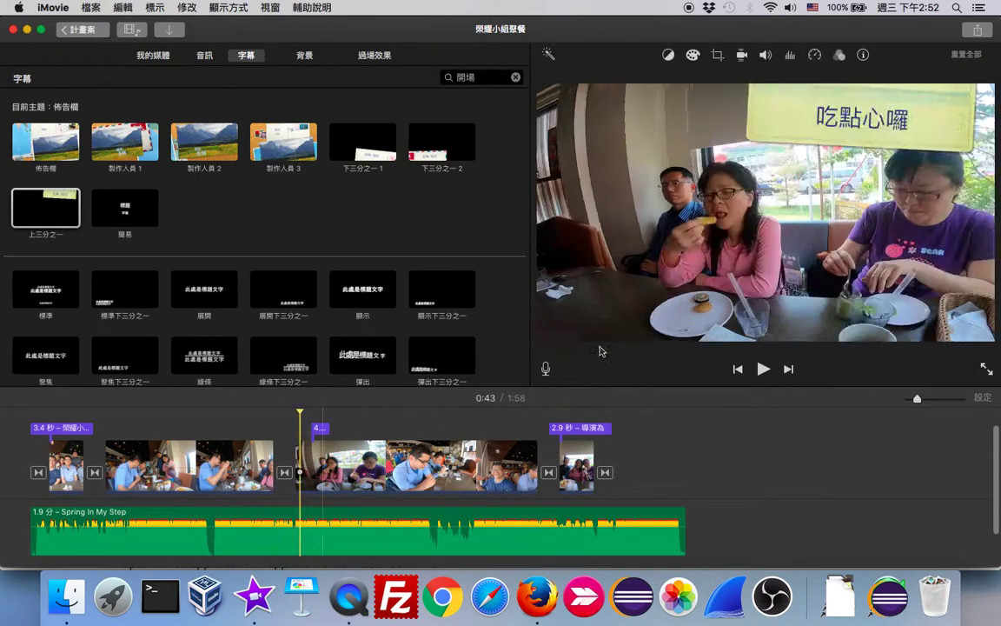
{"action": "key", "text": "space"}
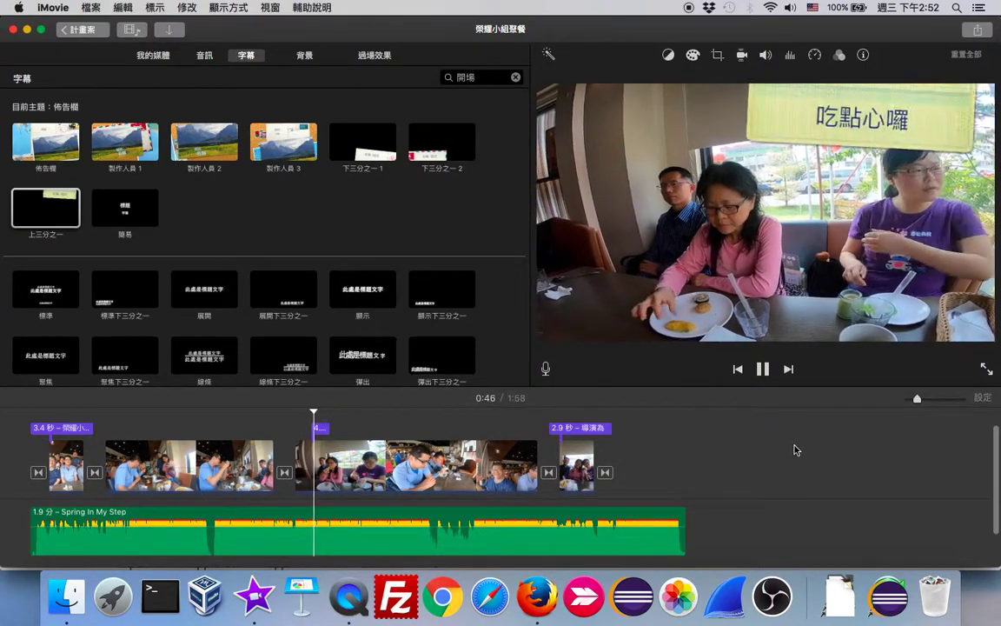
{"action": "left_click", "coordinate": [758, 371]}
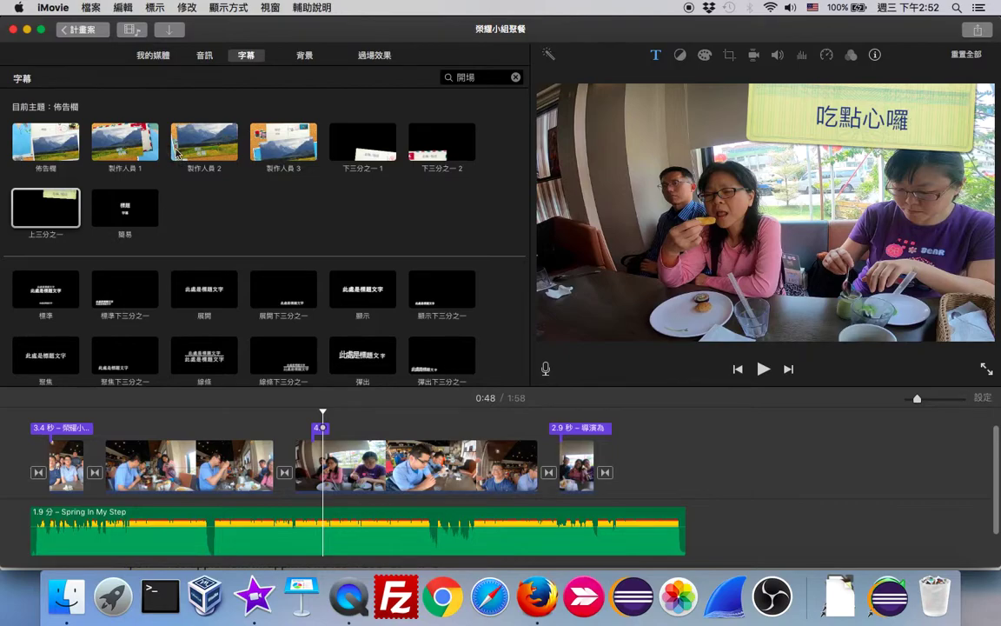
- Place the themed 製作人員 2 title over the third clip at about 0:55
{"action": "left_click", "coordinate": [119, 150]}
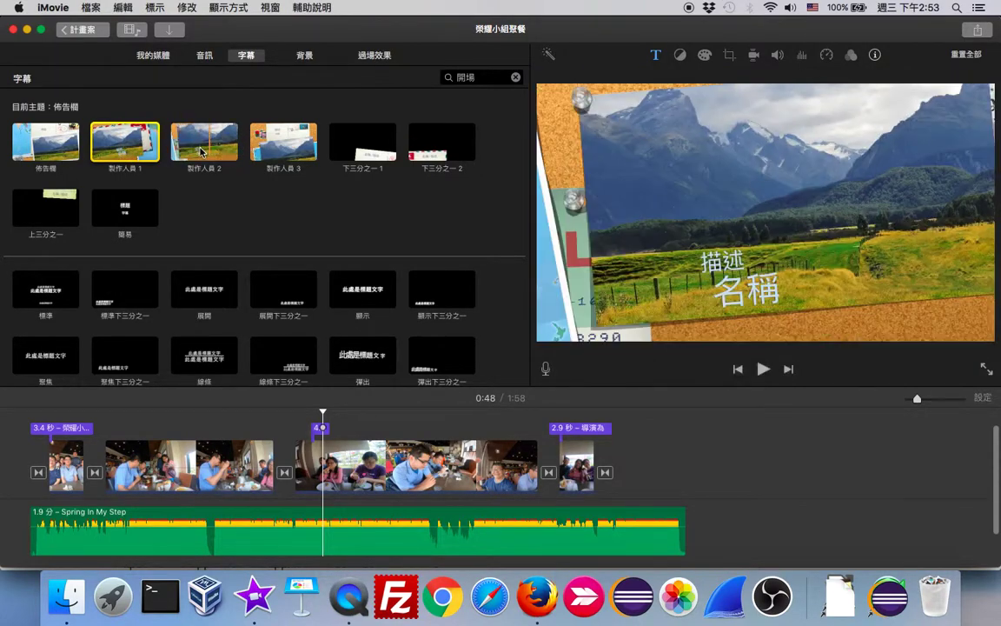
{"action": "left_click", "coordinate": [200, 151]}
{"action": "left_click_drag", "start_coordinate": [200, 150], "coordinate": [350, 426]}
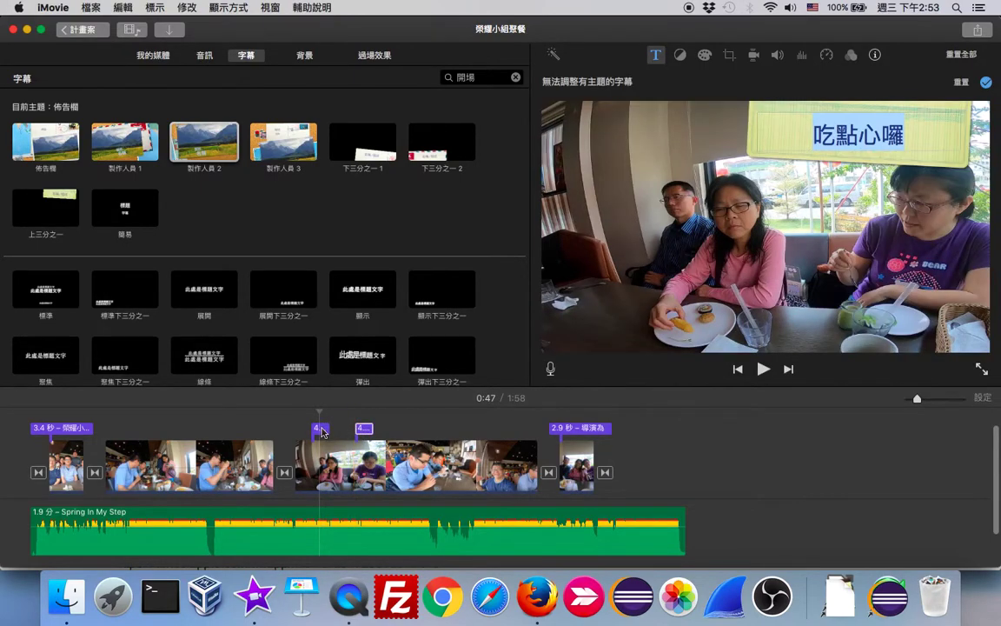
- Move the 吃點心囉 title to about 0:55 on the third clip, in place of the 製作人員 2 title
{"action": "left_click", "coordinate": [321, 428]}
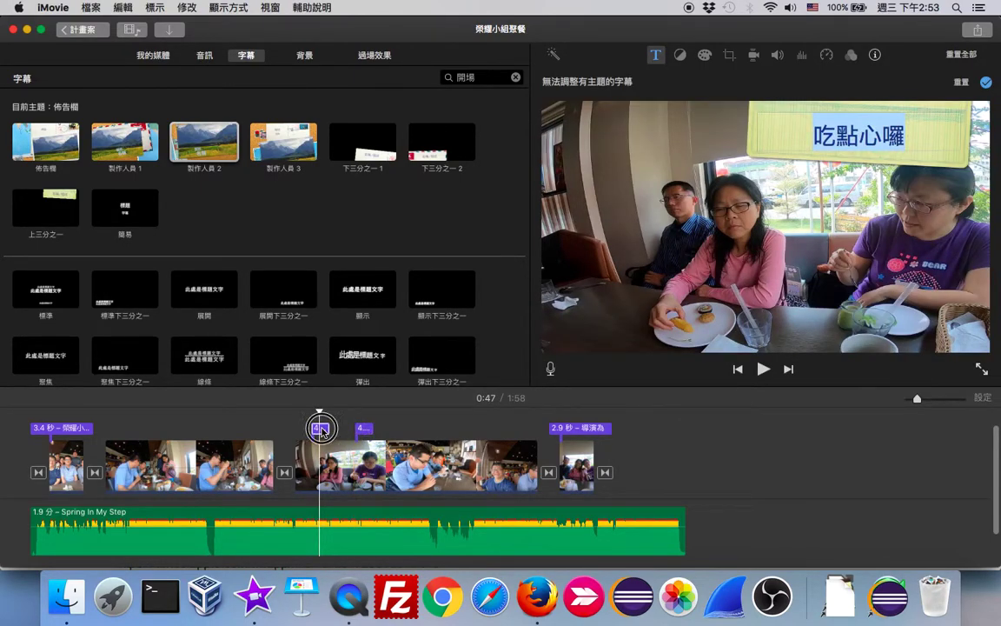
{"action": "left_click_drag", "start_coordinate": [324, 432], "coordinate": [371, 416]}
{"action": "left_click", "coordinate": [368, 450]}
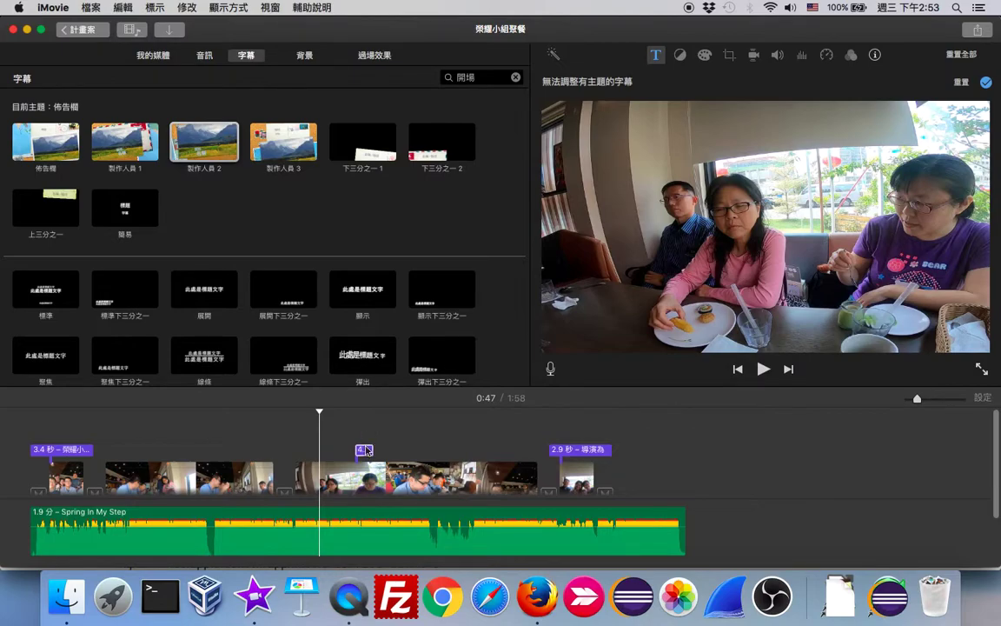
- Play the project from 0:53 to check the moved 吃點心囉 title
{"action": "left_click", "coordinate": [349, 455]}
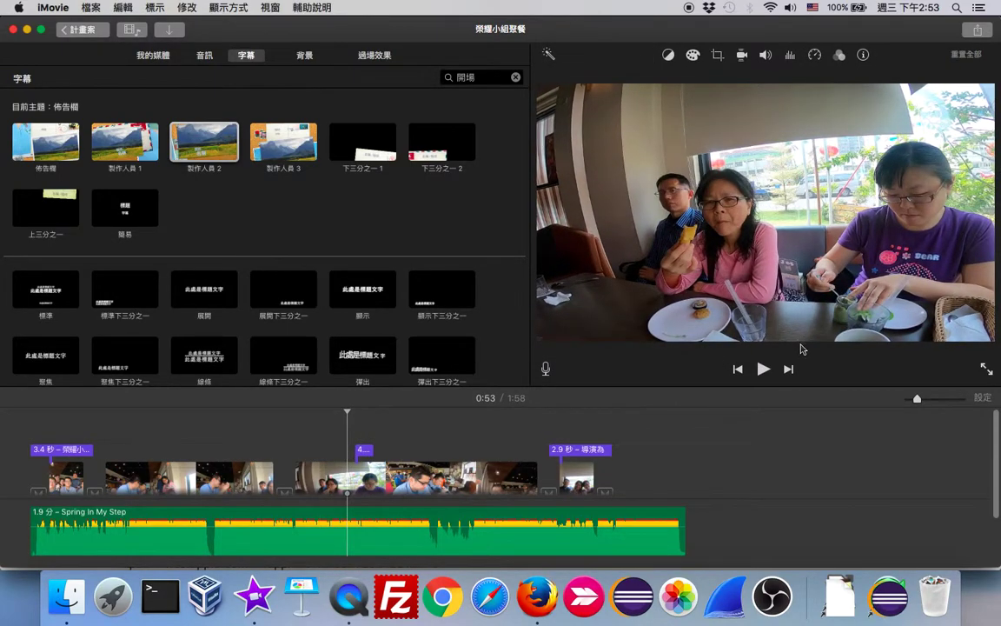
{"action": "left_click", "coordinate": [764, 369]}
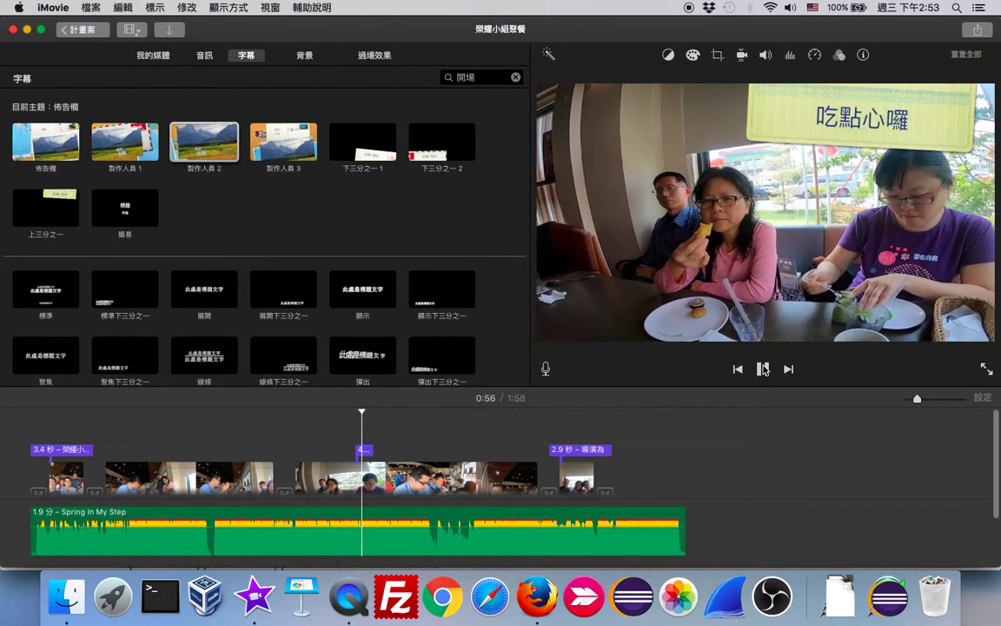
{"action": "left_click", "coordinate": [764, 369]}
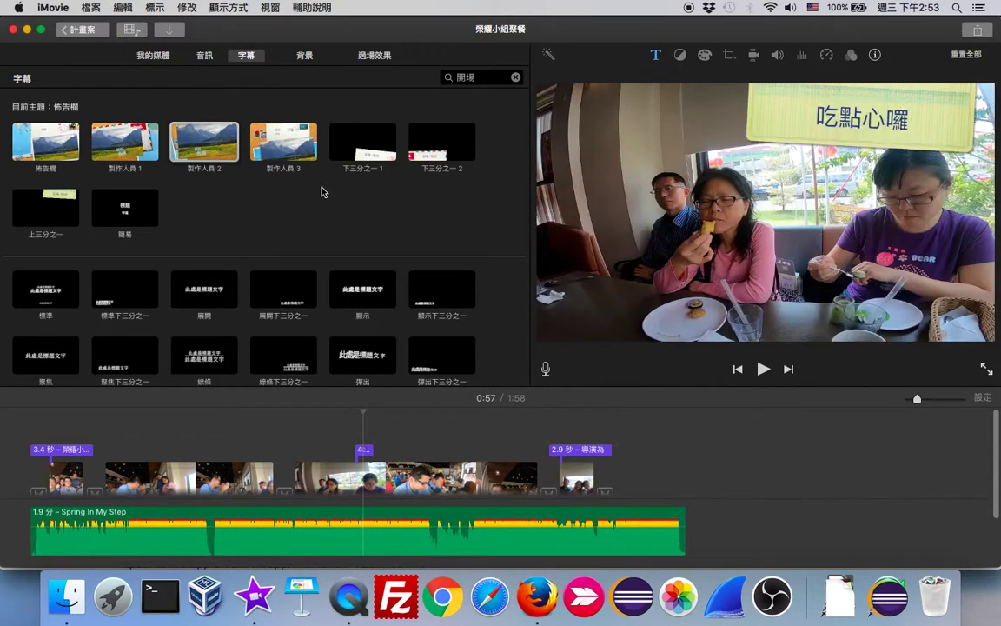
- Look through the 佈告欄 theme's transitions and bring up the project's own media
{"action": "left_click", "coordinate": [373, 55]}
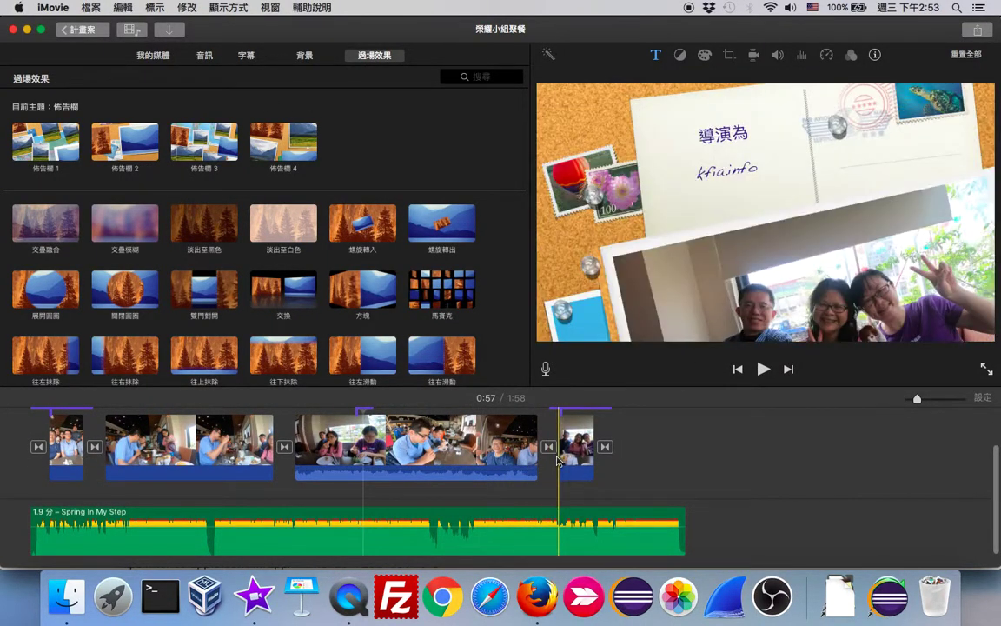
{"action": "left_click", "coordinate": [527, 466]}
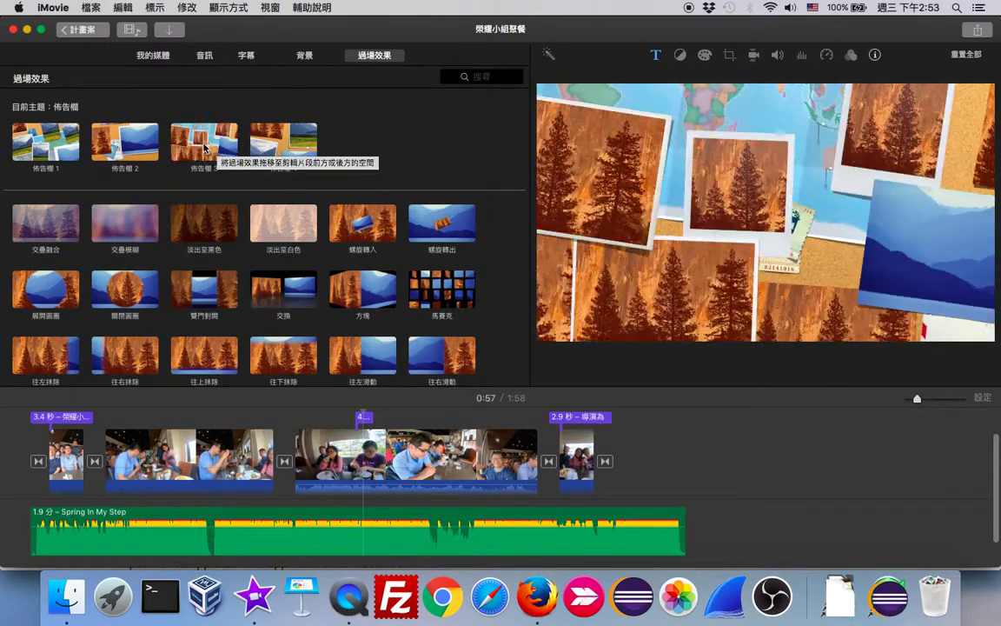
{"action": "left_click", "coordinate": [159, 58]}
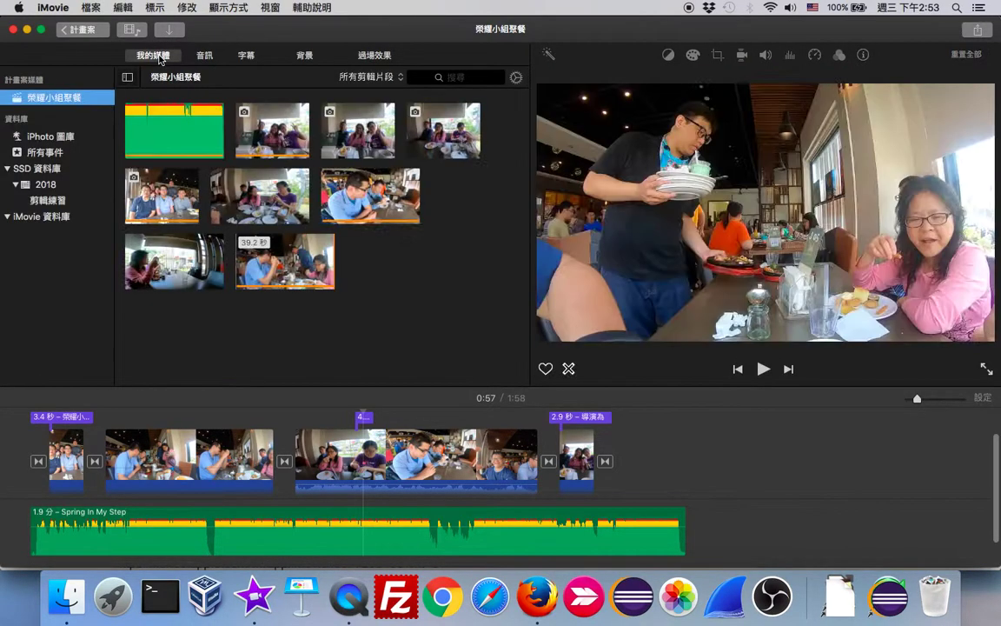
- Insert the second group photo between the third and last clips, and set the transition in front of it to 佈告欄 4
{"action": "left_click_drag", "start_coordinate": [352, 140], "coordinate": [532, 456]}
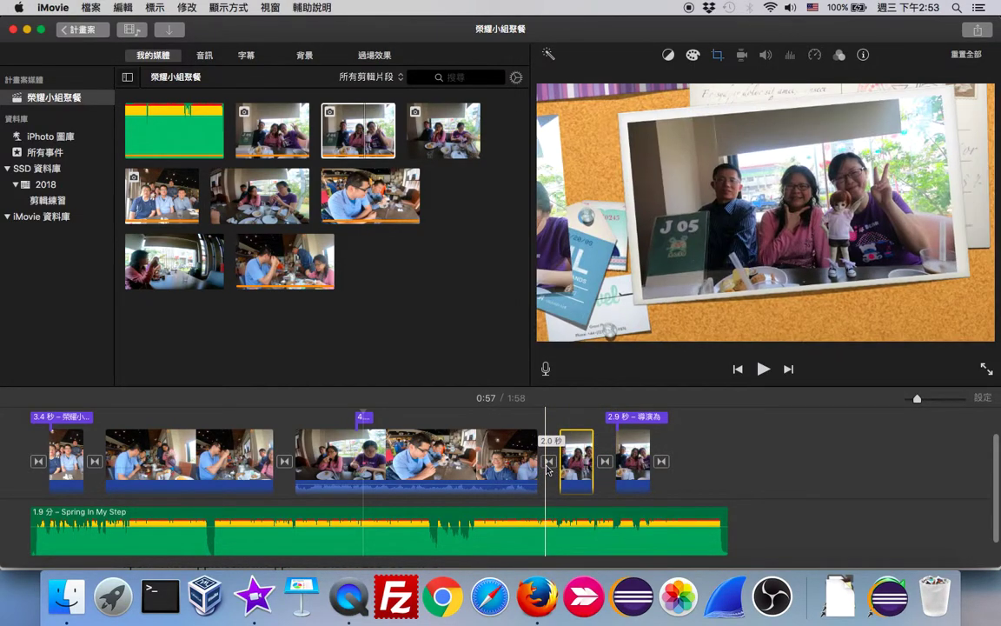
{"action": "left_click", "coordinate": [376, 57]}
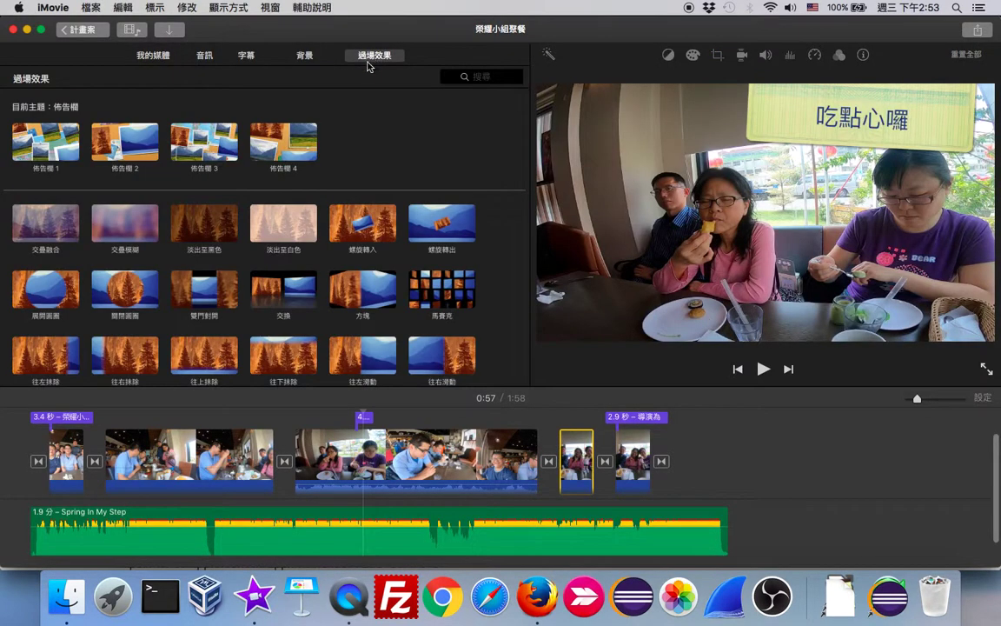
{"action": "left_click", "coordinate": [215, 153]}
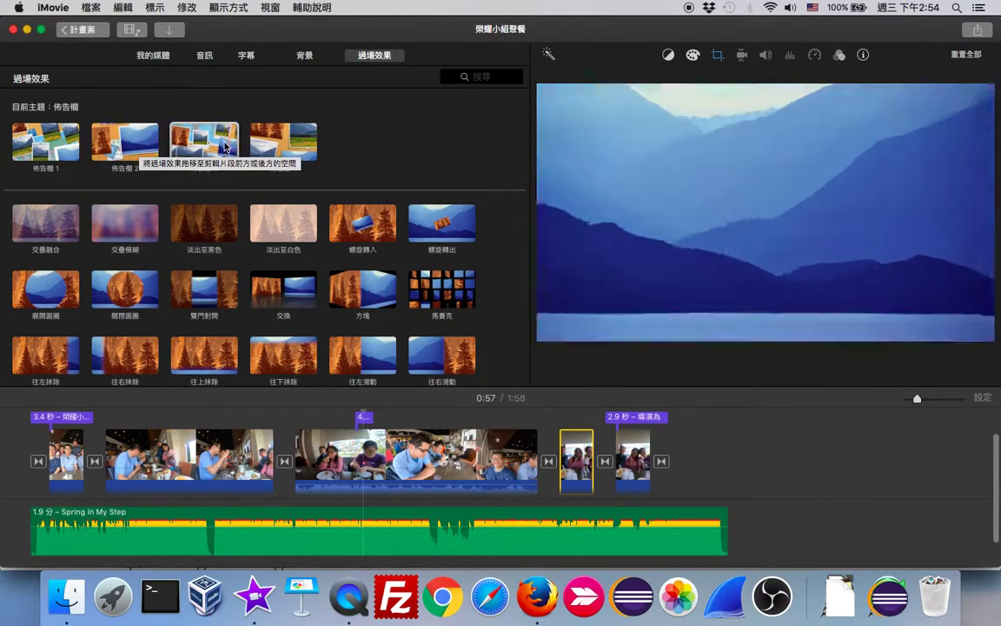
{"action": "left_click_drag", "start_coordinate": [283, 143], "coordinate": [548, 461]}
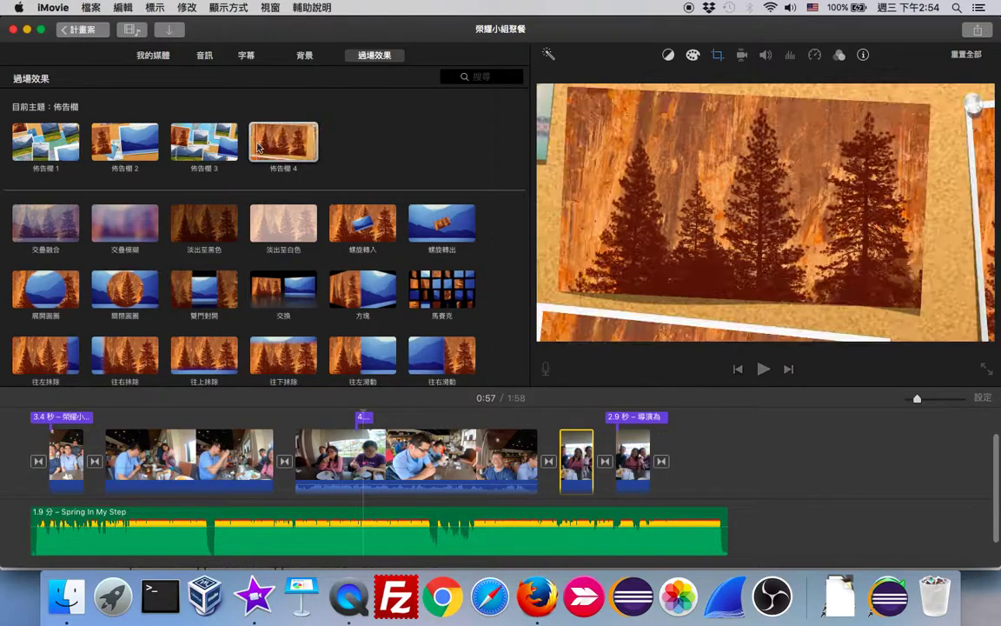
- Add the themed 下三分之一 2 title over the start of the inserted photo and shorten it to end near the transition
{"action": "left_click", "coordinate": [247, 55]}
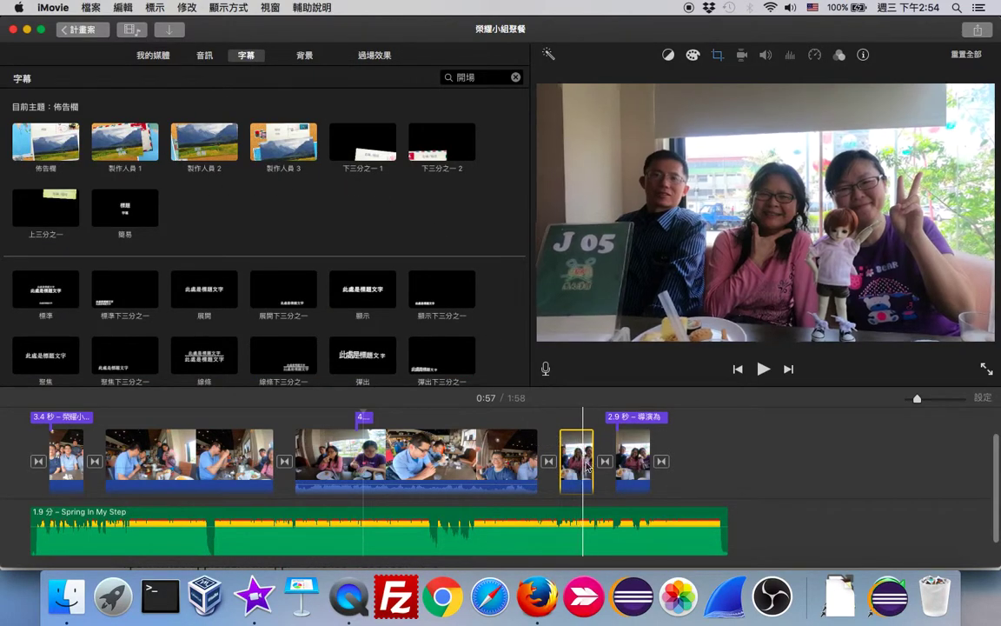
{"action": "left_click_drag", "start_coordinate": [418, 152], "coordinate": [546, 417]}
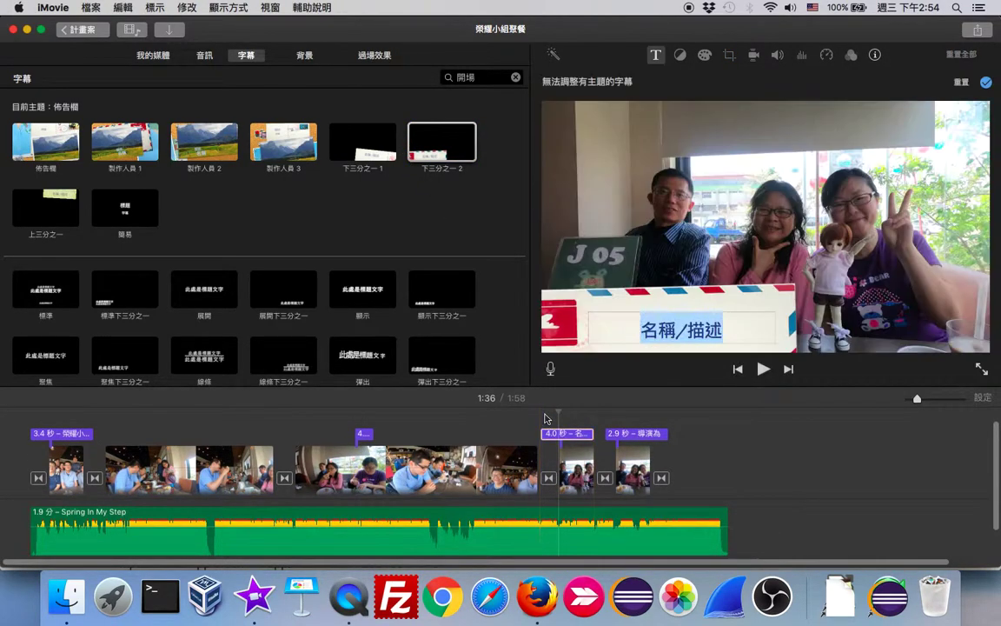
{"action": "left_click", "coordinate": [591, 438]}
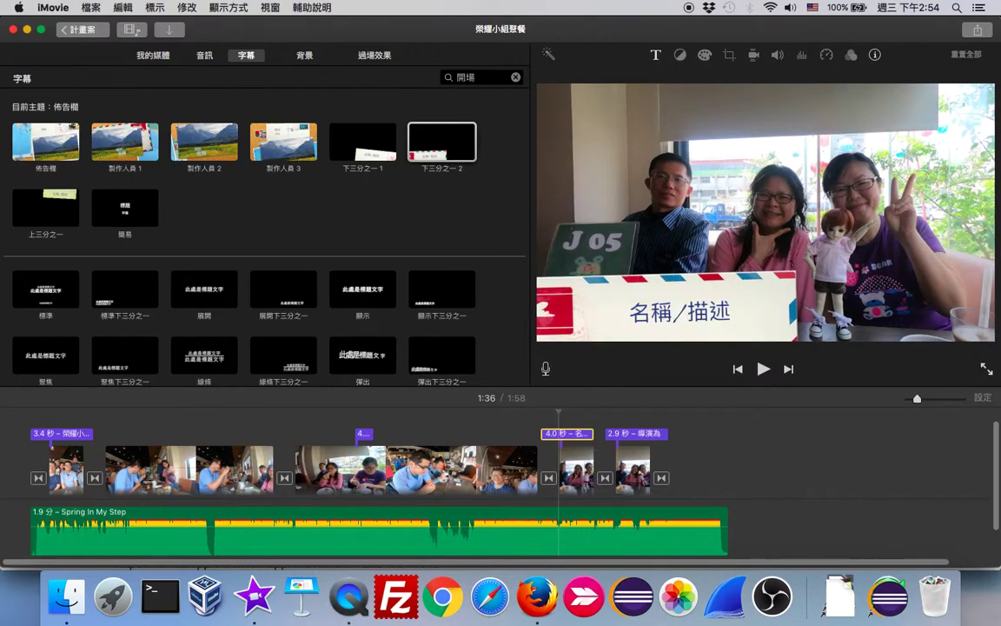
{"action": "left_click", "coordinate": [528, 460]}
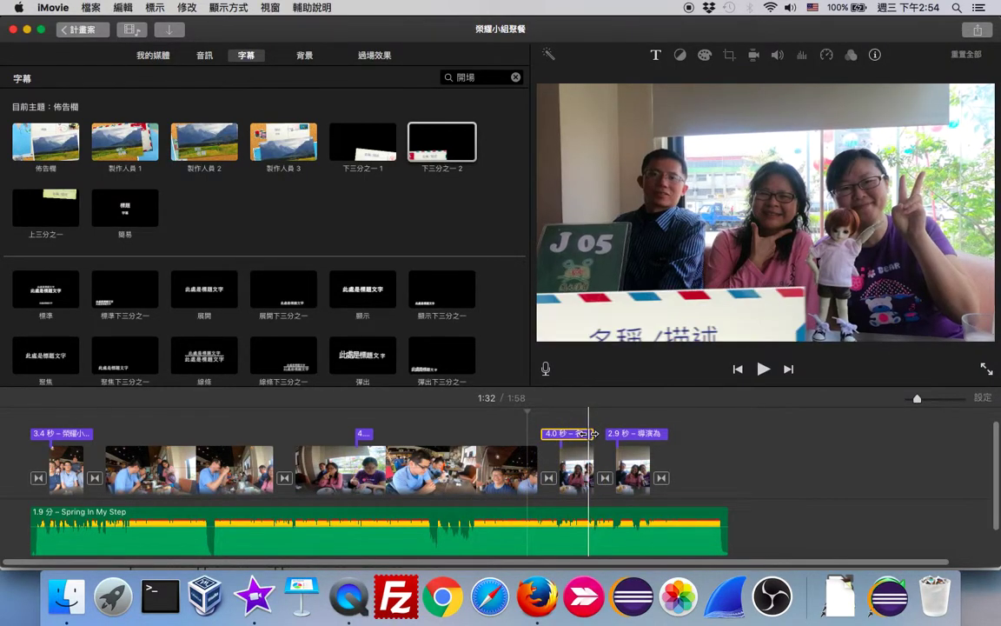
{"action": "left_click_drag", "start_coordinate": [587, 433], "coordinate": [547, 435]}
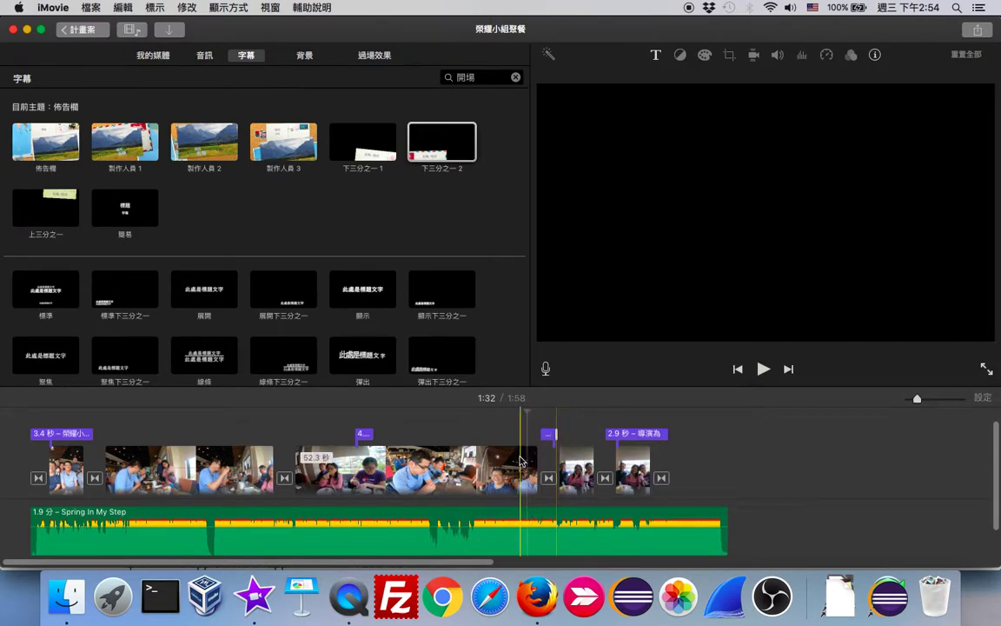
- Play the project from 1:28 to check the transition and title leading into the inserted photo
{"action": "left_click", "coordinate": [511, 451]}
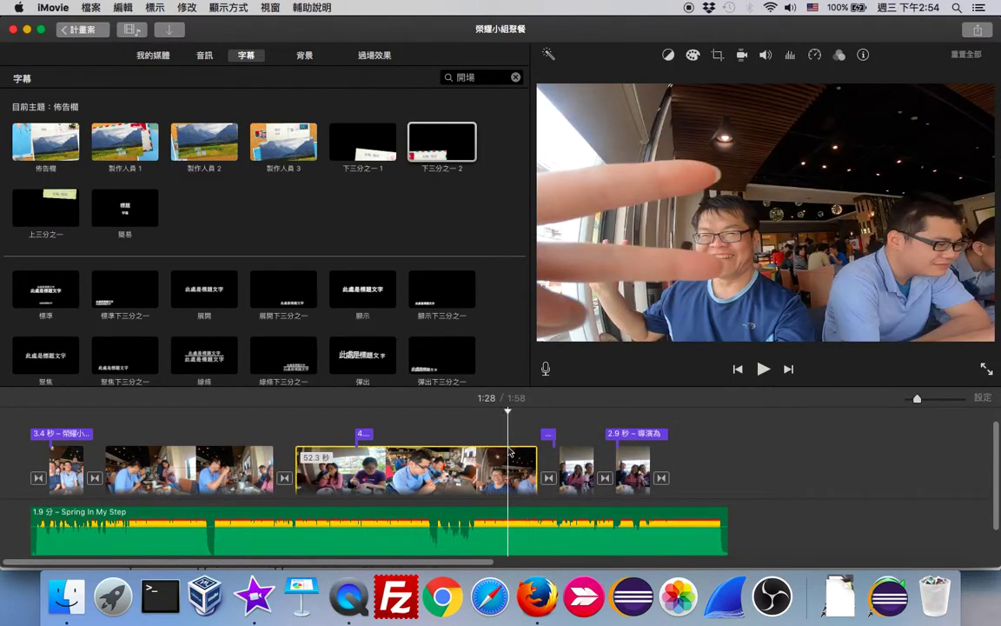
{"action": "left_click", "coordinate": [761, 368]}
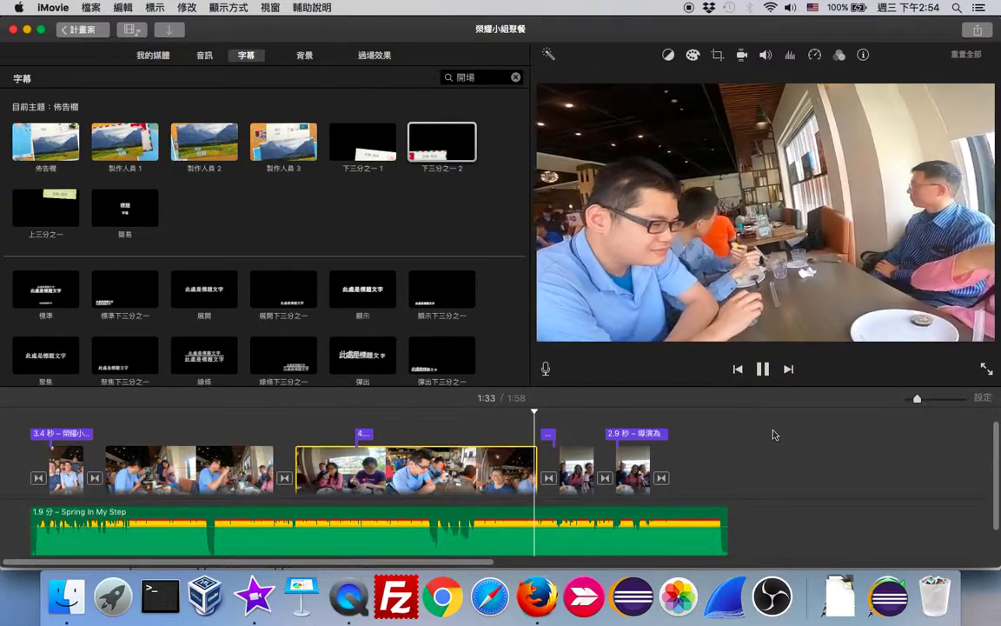
{"action": "left_click", "coordinate": [767, 372]}
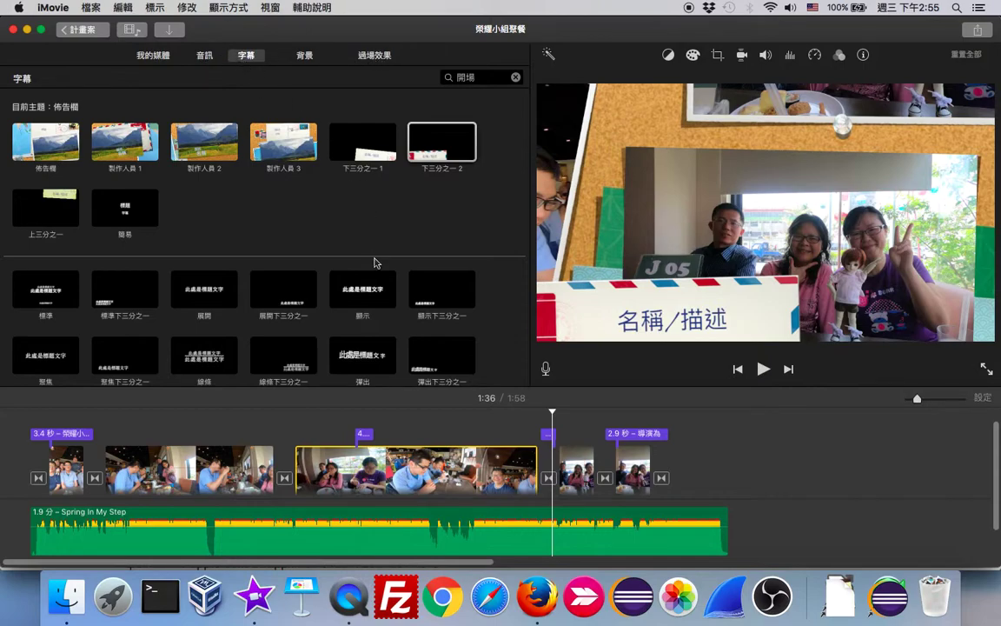
- Change the project's theme to 剪貼簿 and play the movie's opening to check the new look
{"action": "left_click", "coordinate": [986, 399]}
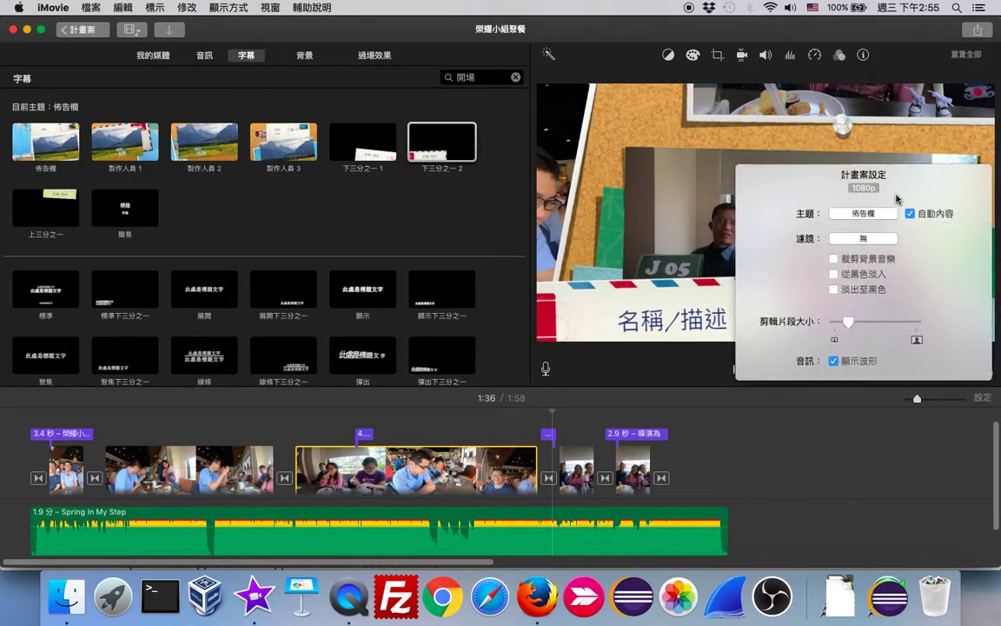
{"action": "left_click", "coordinate": [863, 215]}
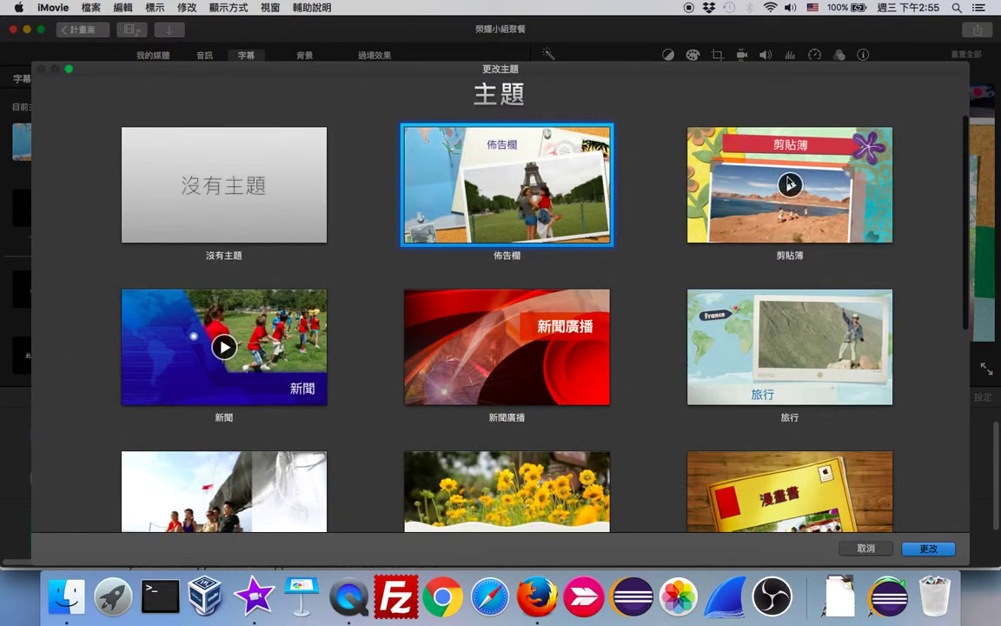
{"action": "left_click", "coordinate": [789, 183]}
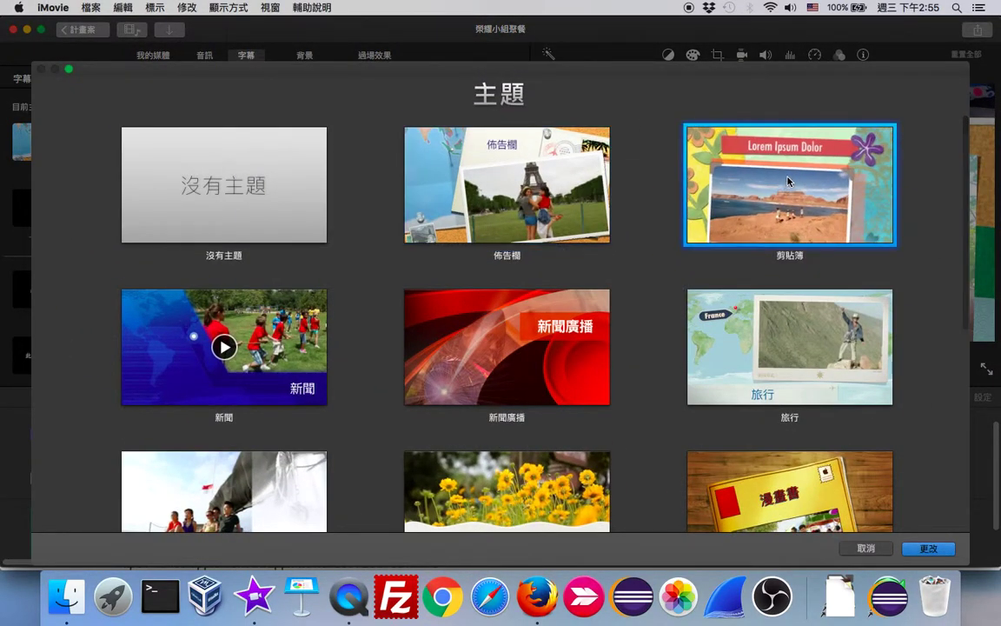
{"action": "left_click", "coordinate": [928, 549]}
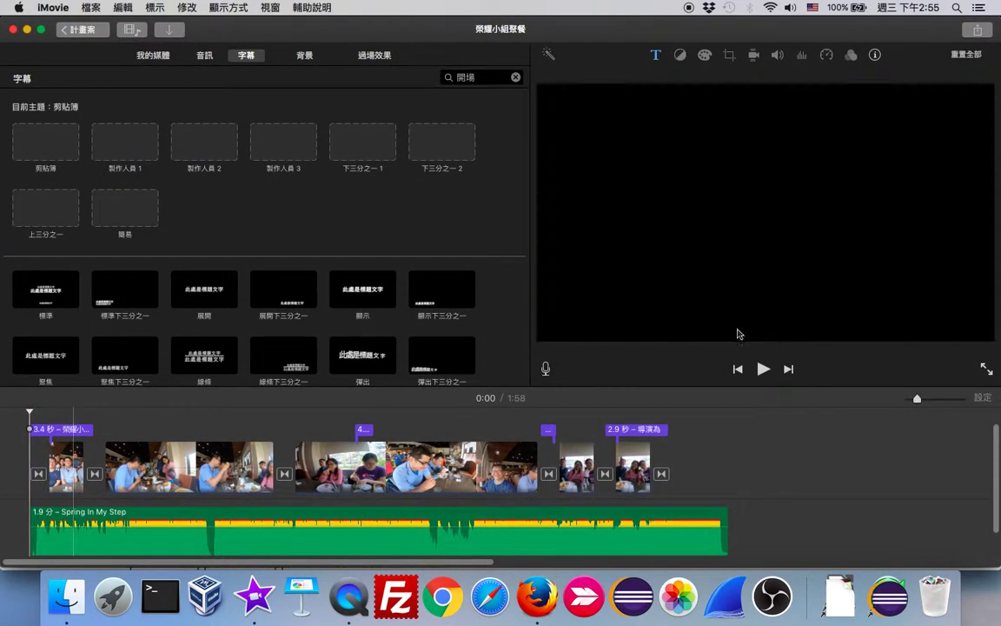
{"action": "left_click", "coordinate": [770, 370]}
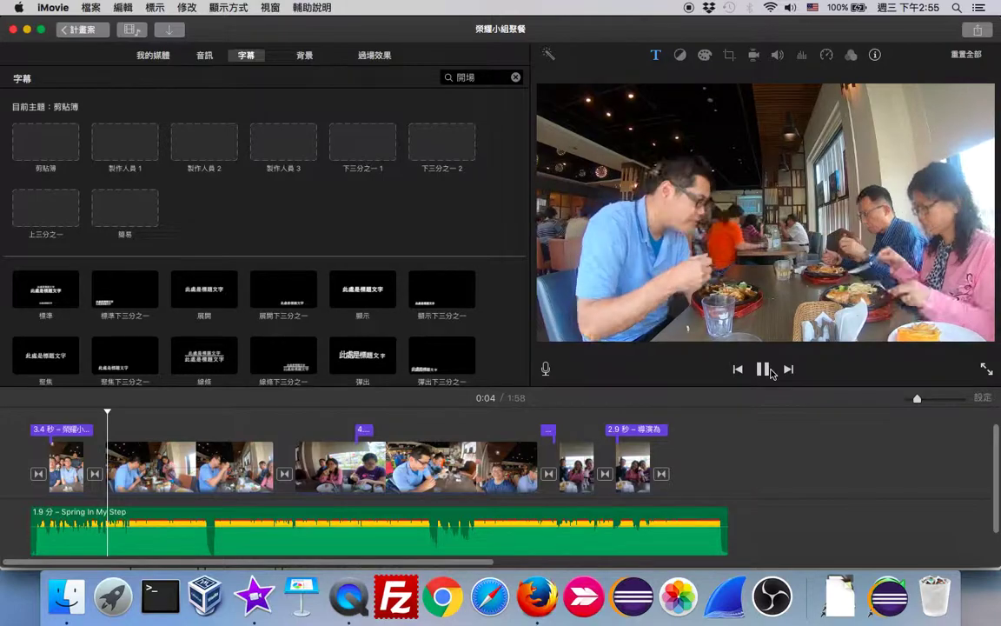
{"action": "left_click", "coordinate": [764, 370]}
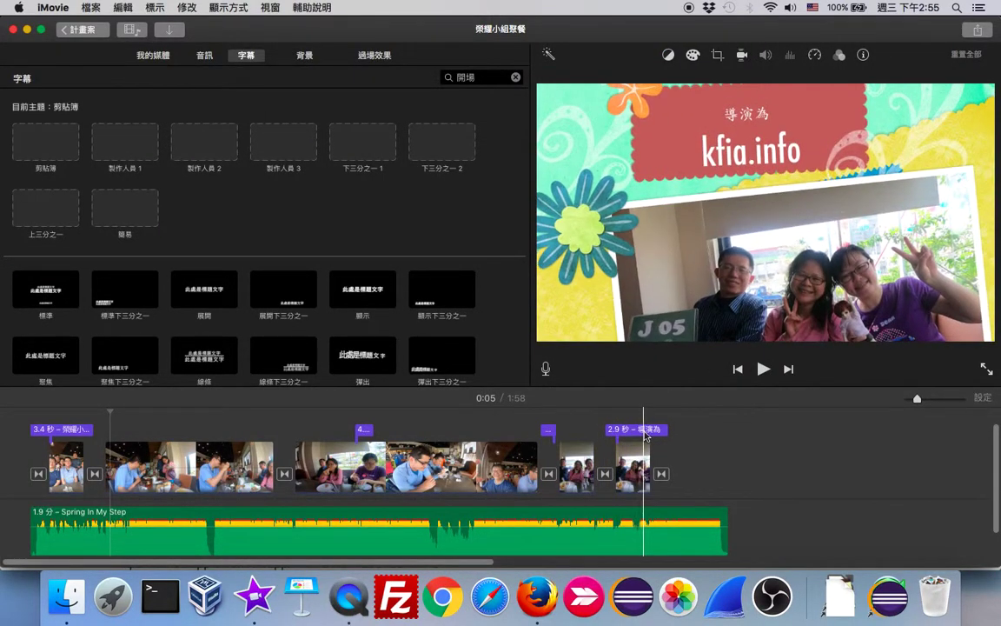